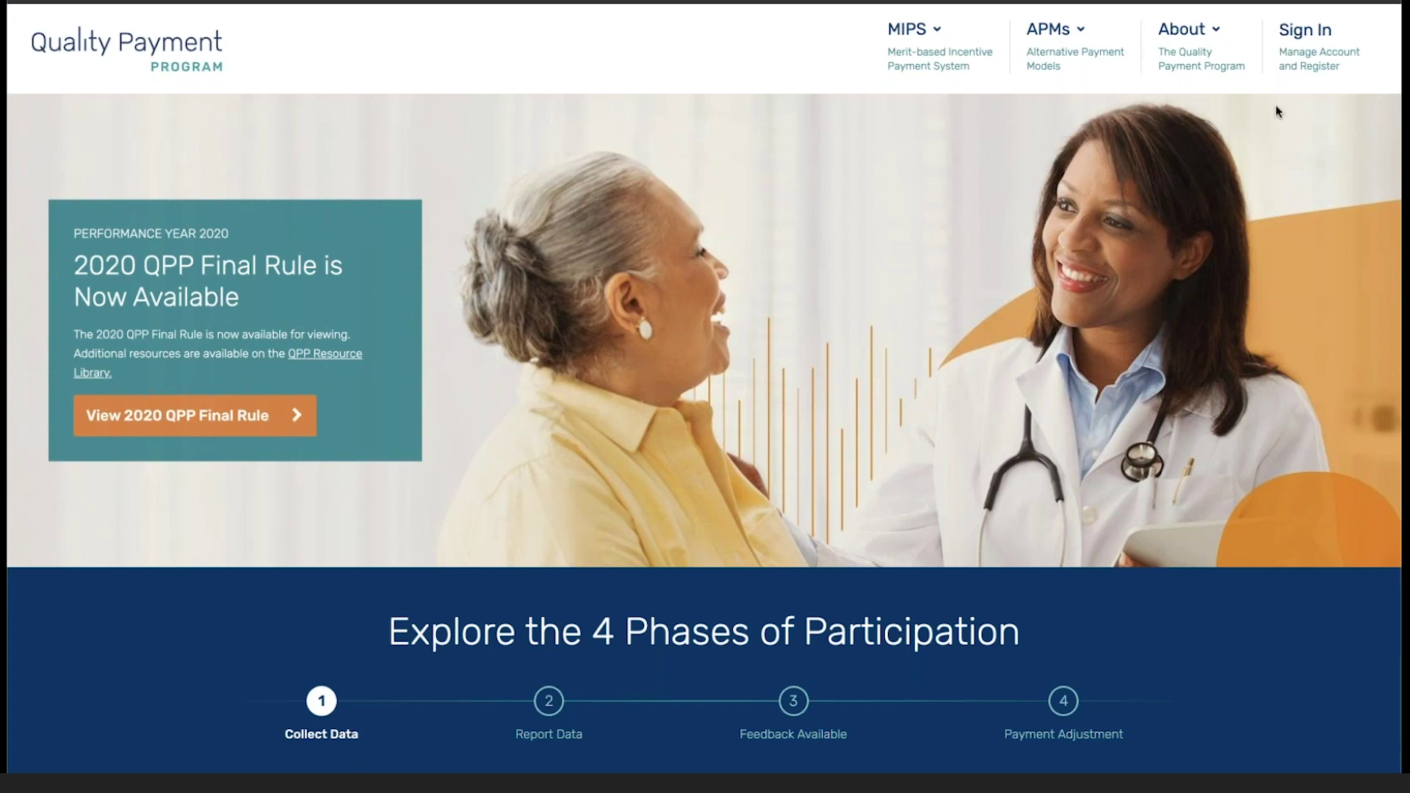
Sign in with the saved demo account's autofilled credentials after agreeing to the statement of truth
{"action": "left_click", "coordinate": [1287, 72]}
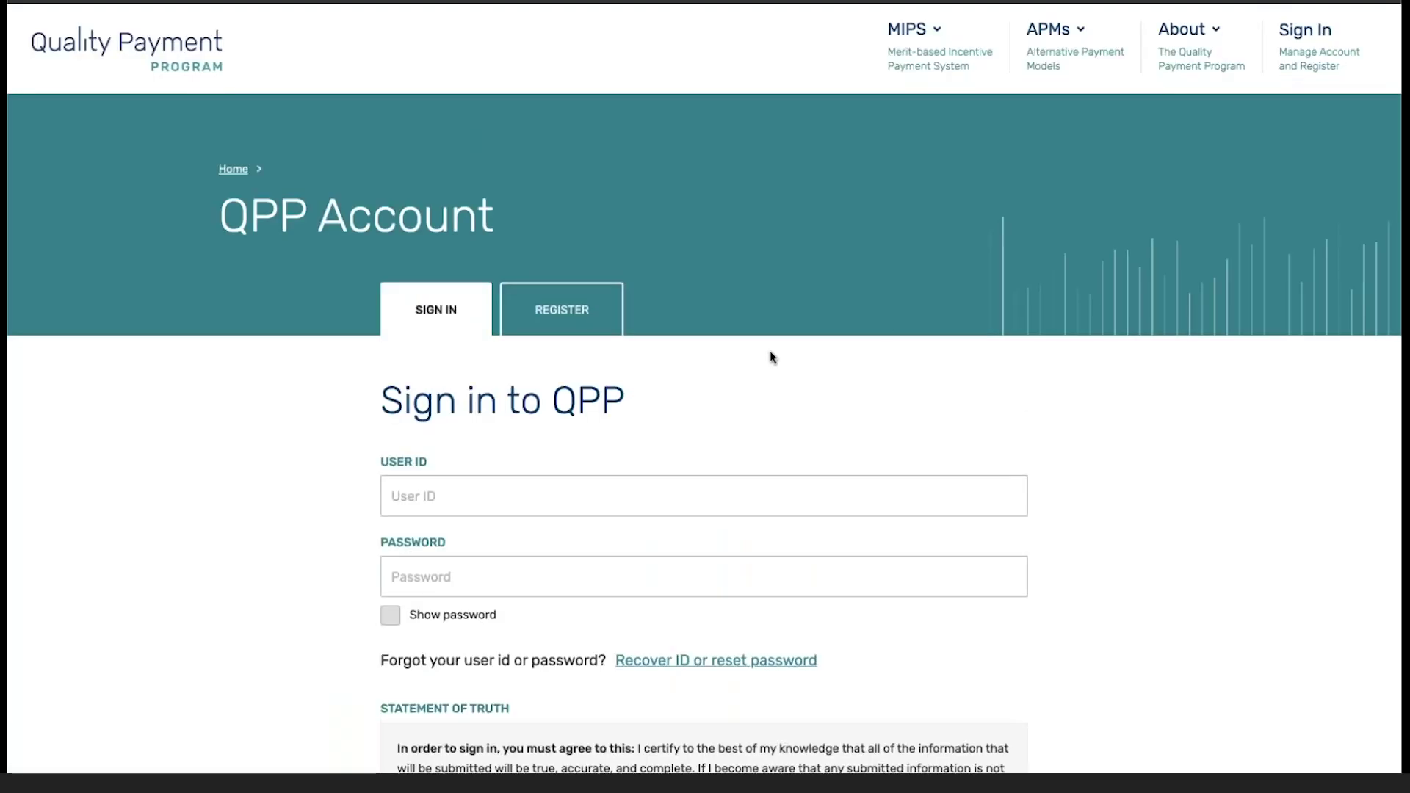
{"action": "scroll", "coordinate": [532, 513], "scroll_direction": "down", "scroll_amount": 3}
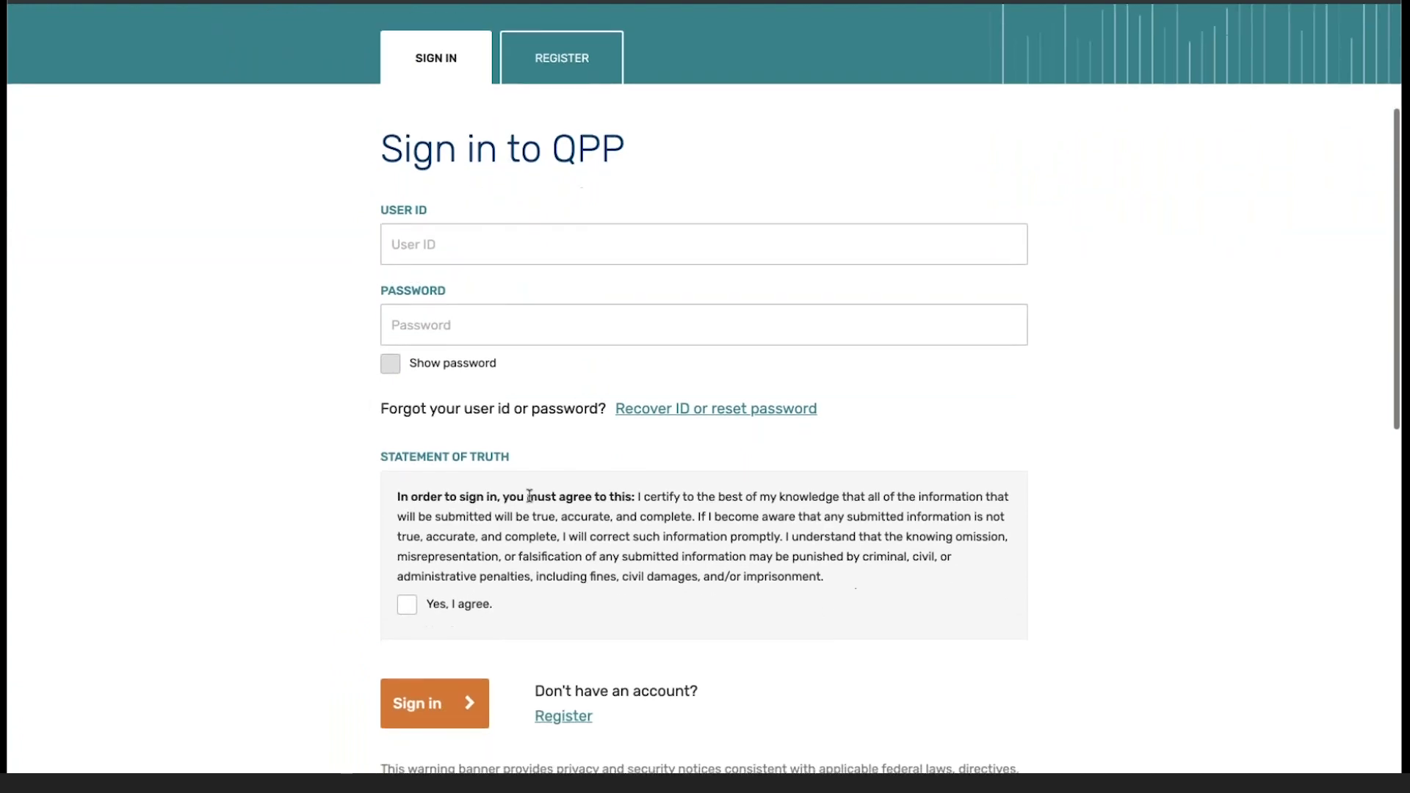
{"action": "left_click", "coordinate": [426, 232]}
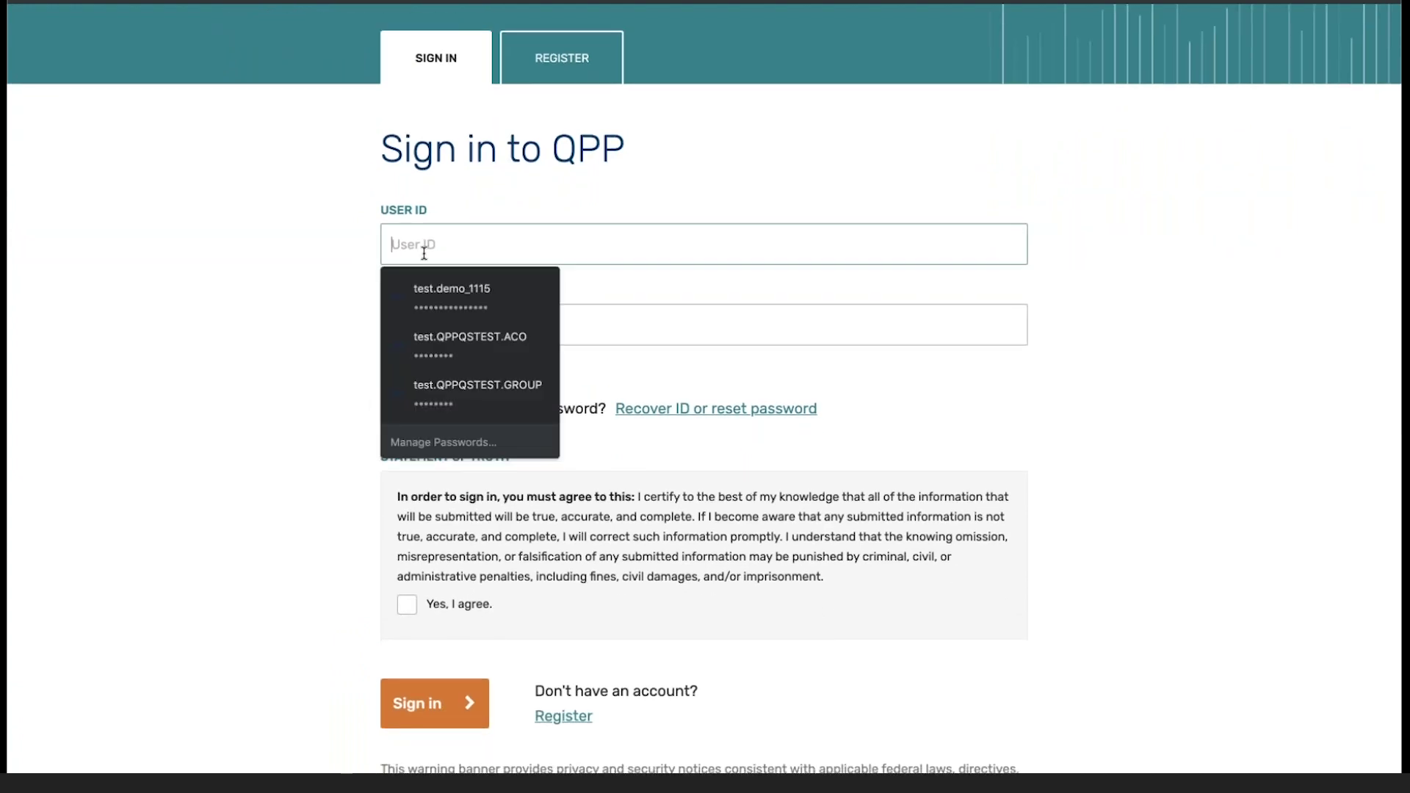
{"action": "left_click", "coordinate": [441, 315]}
{"action": "scroll", "coordinate": [438, 324], "scroll_direction": "down", "scroll_amount": 3}
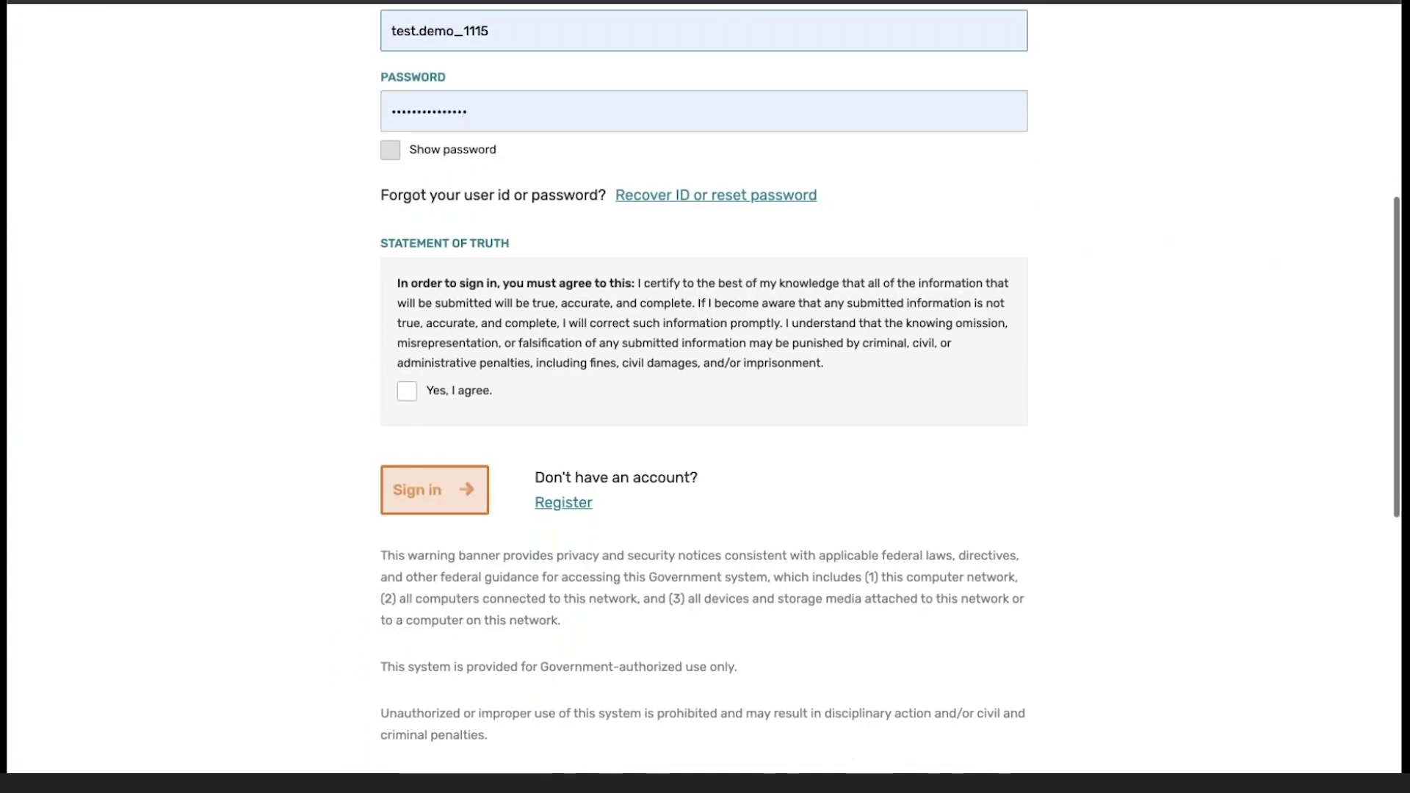
{"action": "left_click", "coordinate": [408, 392]}
{"action": "scroll", "coordinate": [268, 426], "scroll_direction": "down", "scroll_amount": 1}
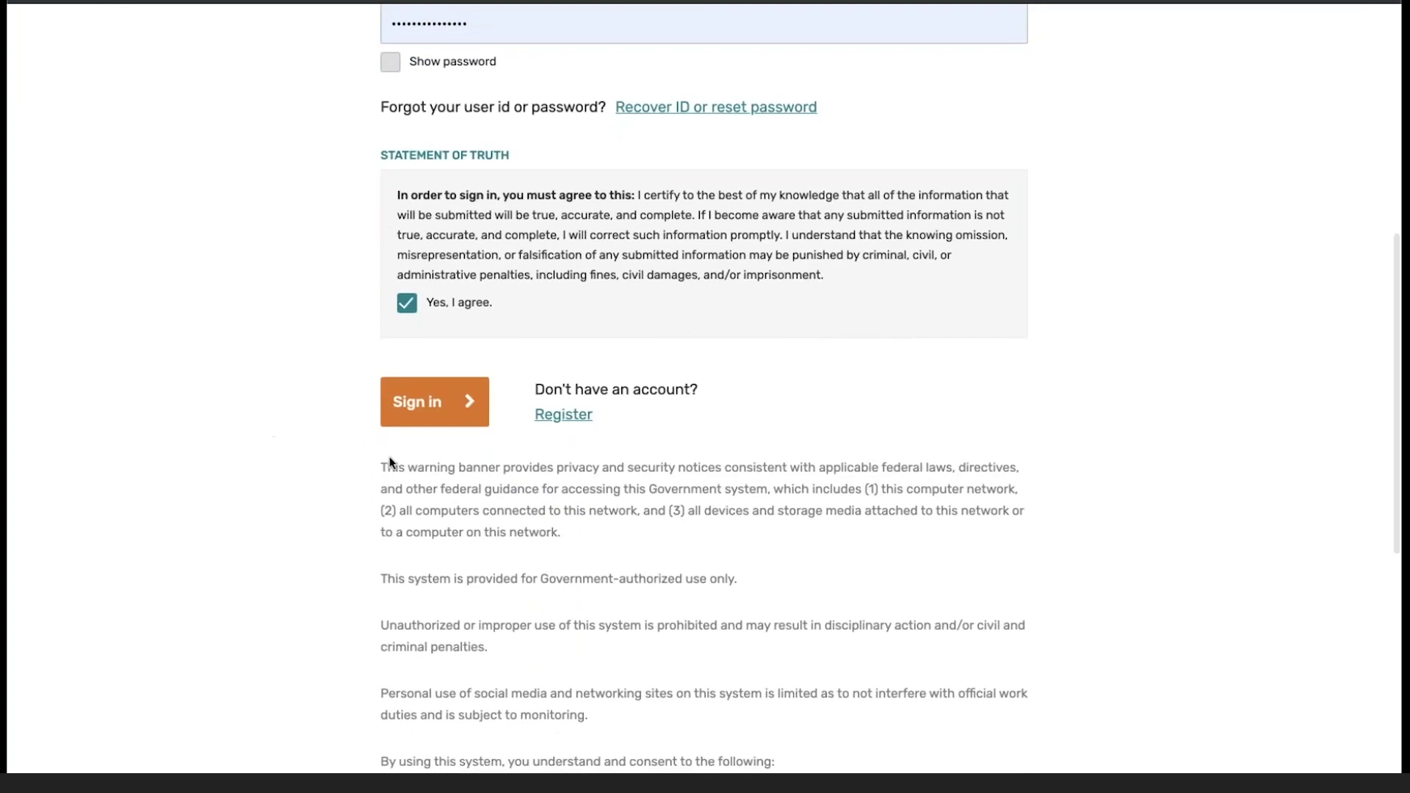
{"action": "left_click", "coordinate": [445, 427]}
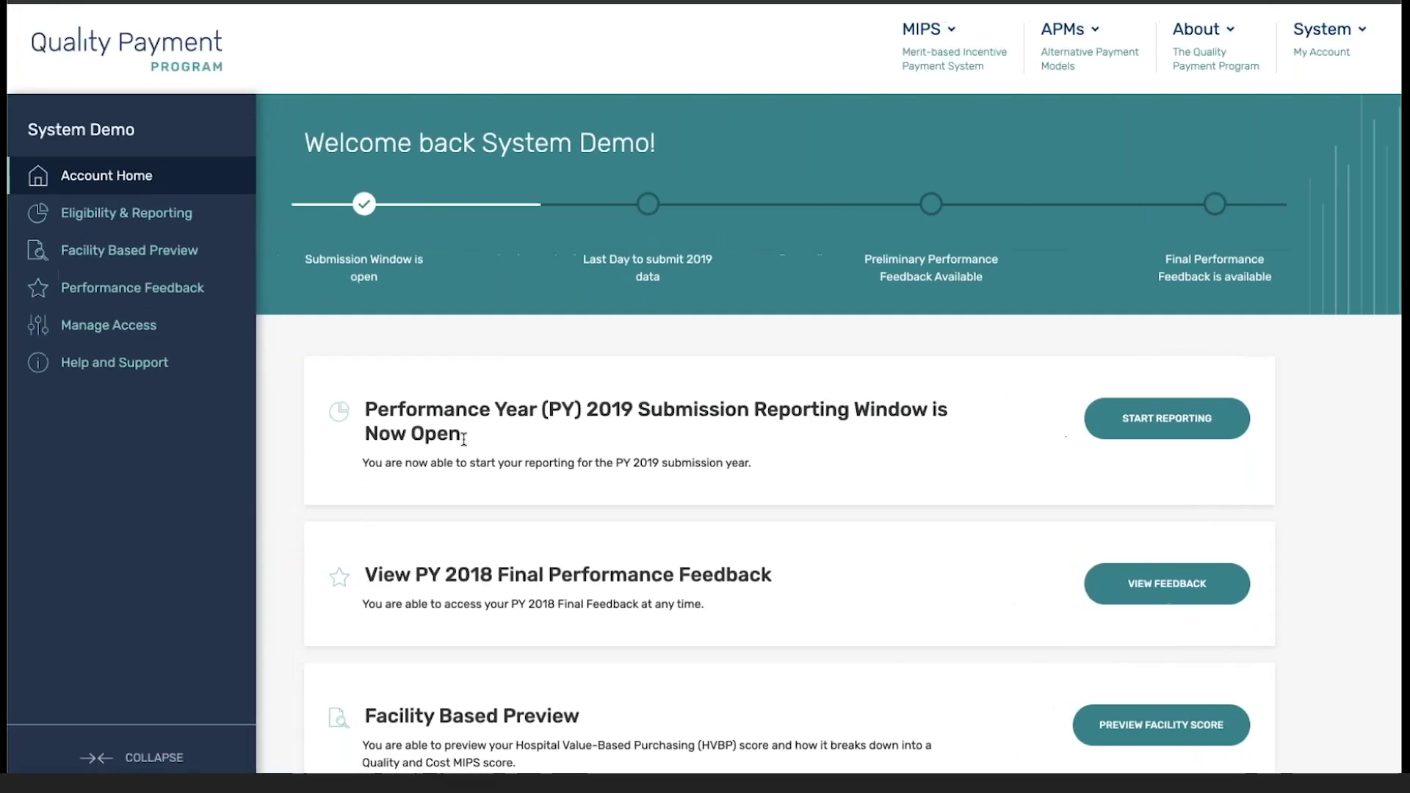
Start PY 2019 reporting and scroll the Practices list to Walsh, Hagenes and Effertz
{"action": "scroll", "coordinate": [536, 553], "scroll_direction": "down", "scroll_amount": 1}
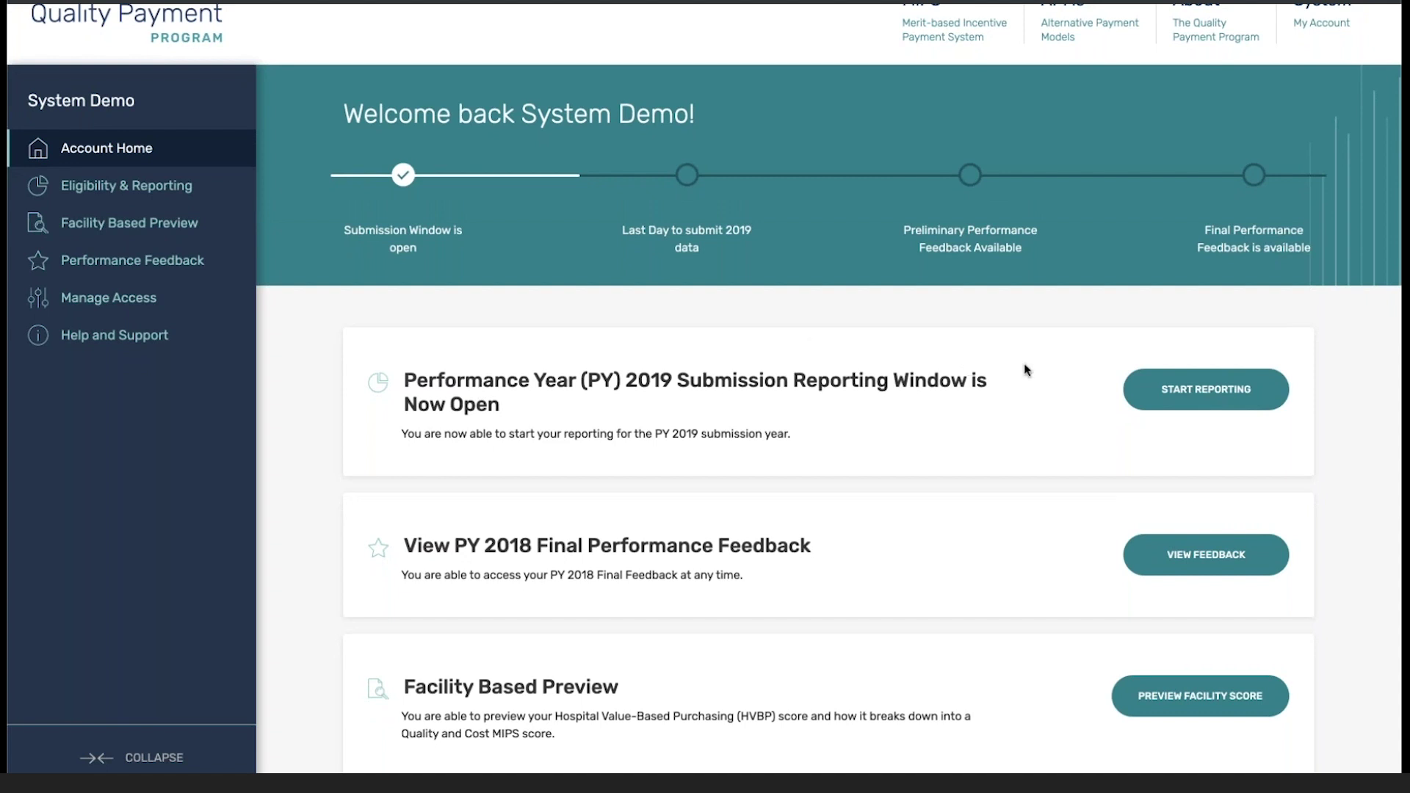
{"action": "left_click", "coordinate": [1183, 391]}
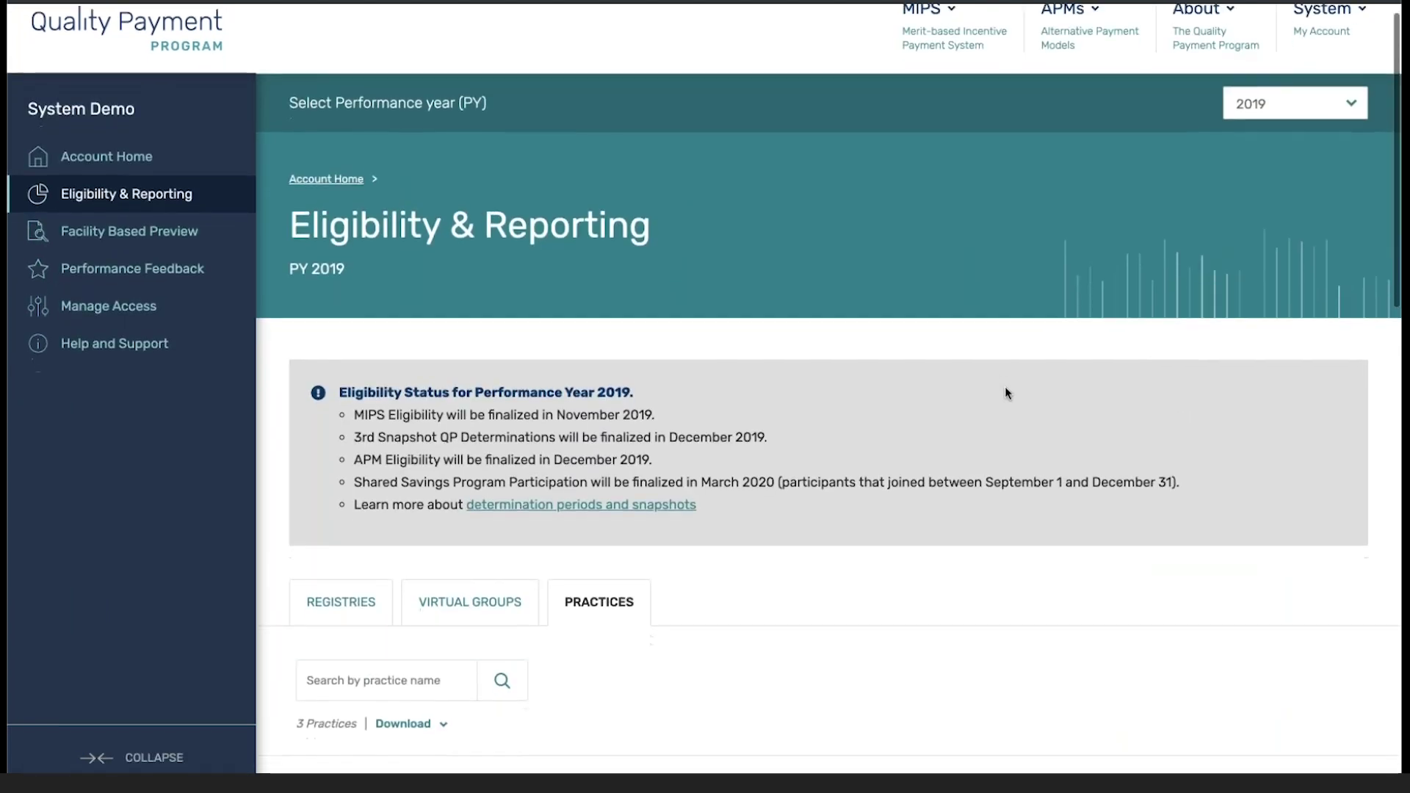
{"action": "scroll", "coordinate": [1005, 387], "scroll_direction": "down", "scroll_amount": 3}
{"action": "scroll", "coordinate": [1038, 436], "scroll_direction": "down", "scroll_amount": 9}
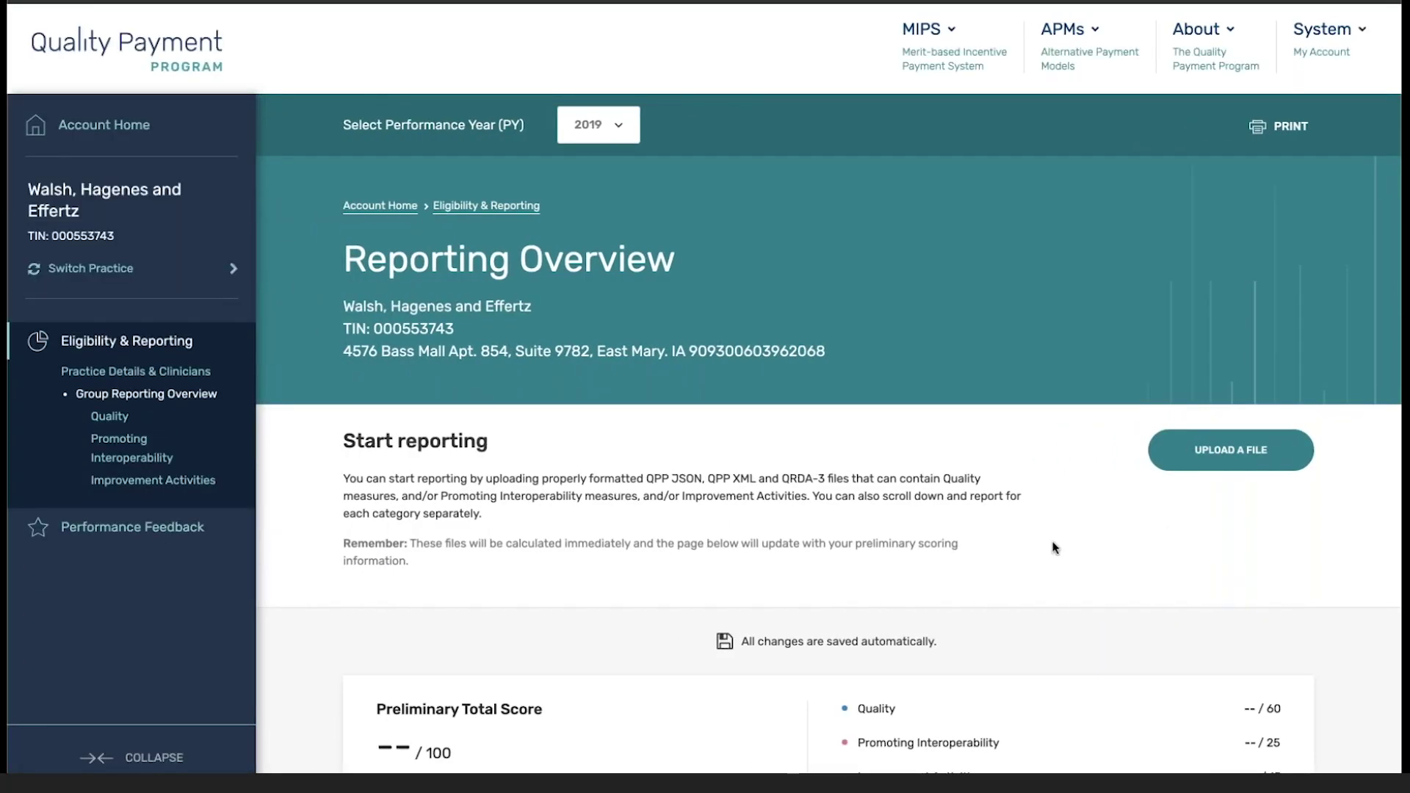
{"action": "scroll", "coordinate": [1054, 547], "scroll_direction": "down", "scroll_amount": 3}
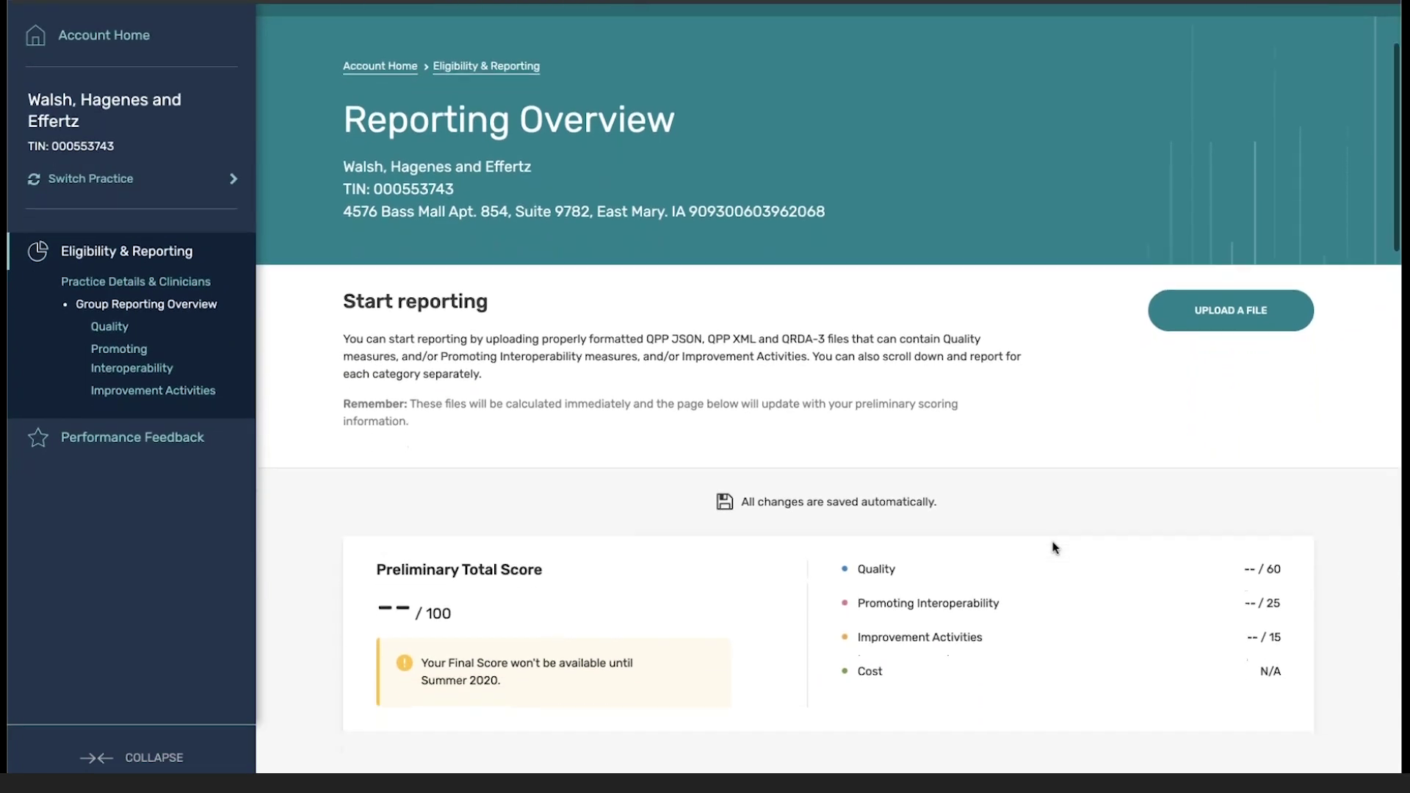
{"action": "scroll", "coordinate": [1054, 547], "scroll_direction": "down", "scroll_amount": 1}
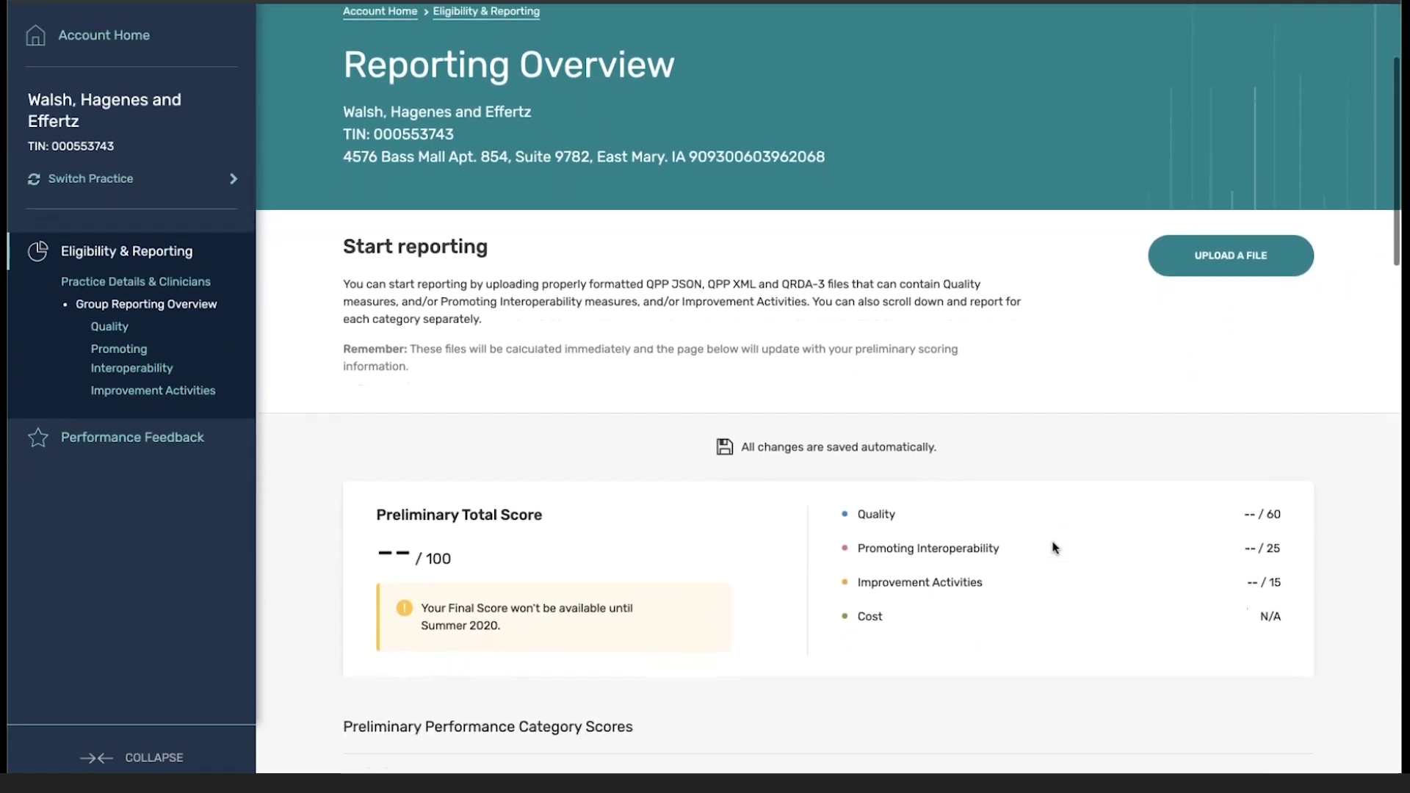
{"action": "scroll", "coordinate": [1054, 547], "scroll_direction": "down", "scroll_amount": 5}
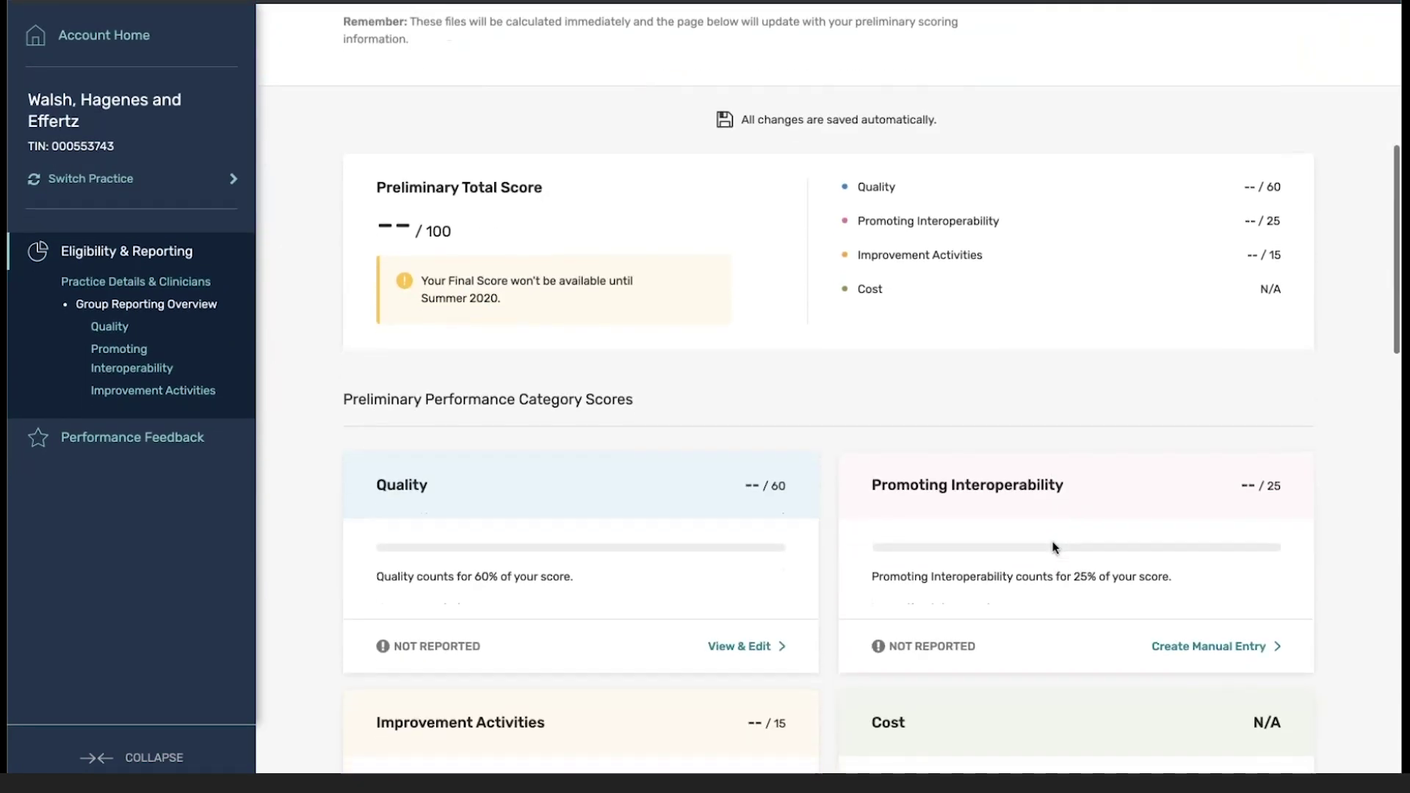
{"action": "scroll", "coordinate": [1054, 547], "scroll_direction": "down", "scroll_amount": 3}
{"action": "scroll", "coordinate": [1054, 547], "scroll_direction": "down", "scroll_amount": 2}
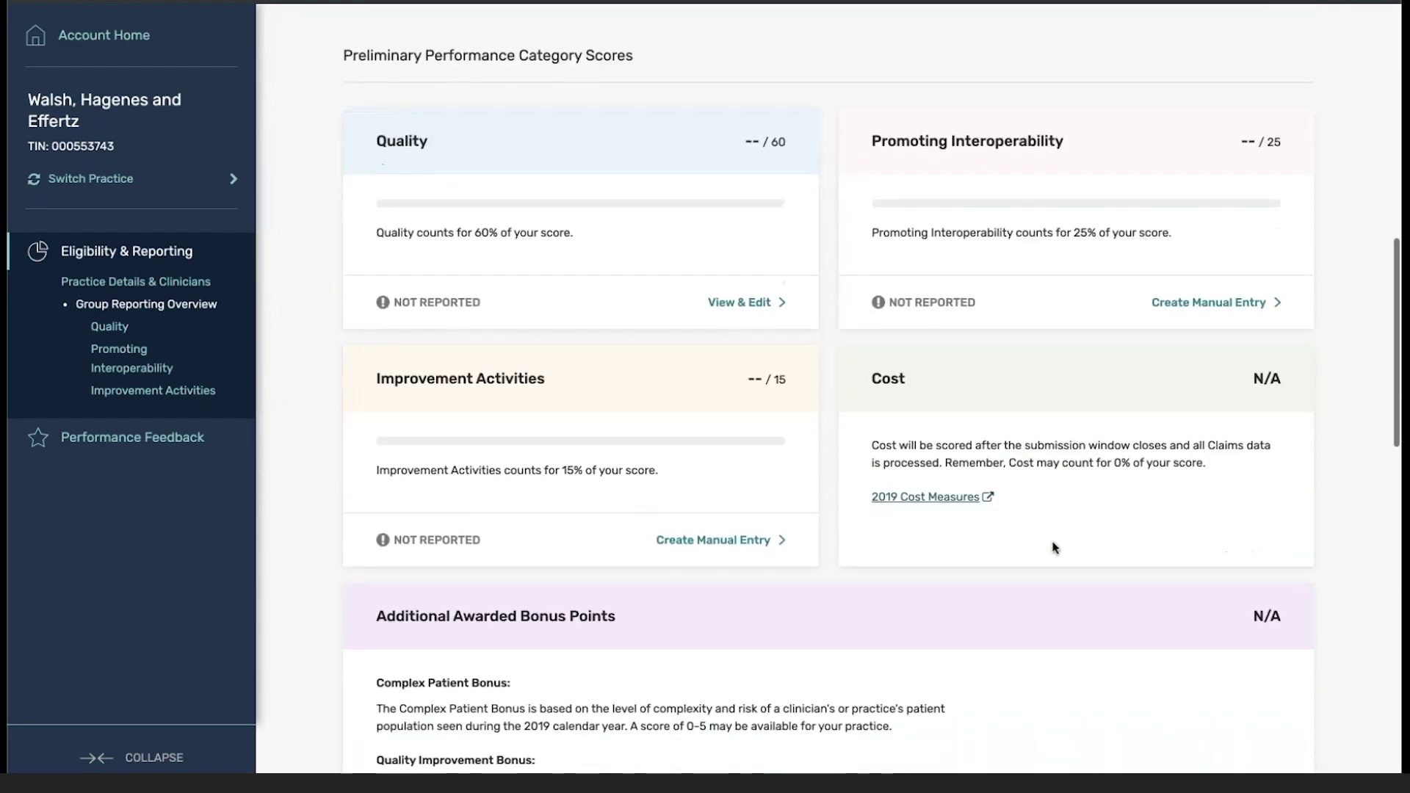
{"action": "scroll", "coordinate": [831, 632], "scroll_direction": "down", "scroll_amount": 2}
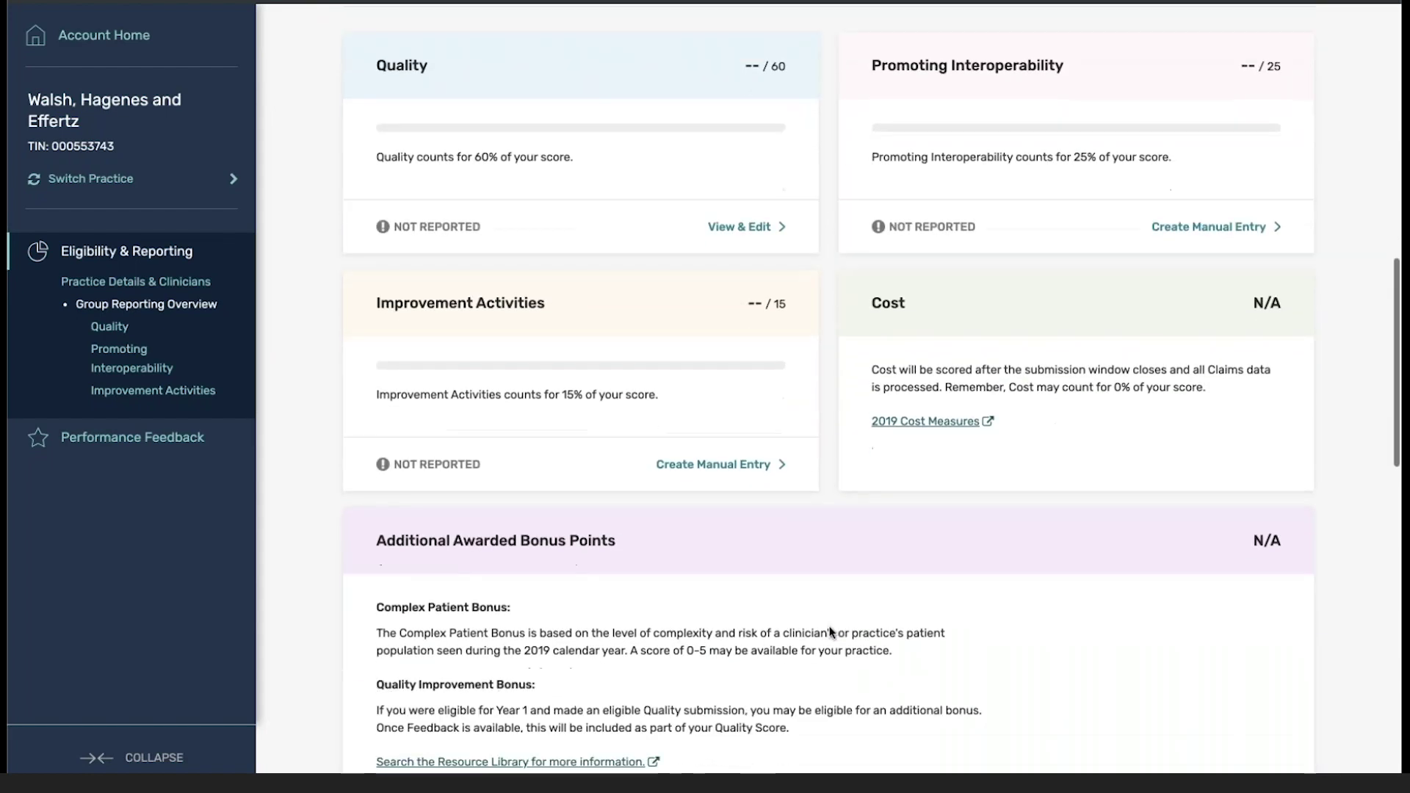
{"action": "scroll", "coordinate": [831, 632], "scroll_direction": "up", "scroll_amount": 15}
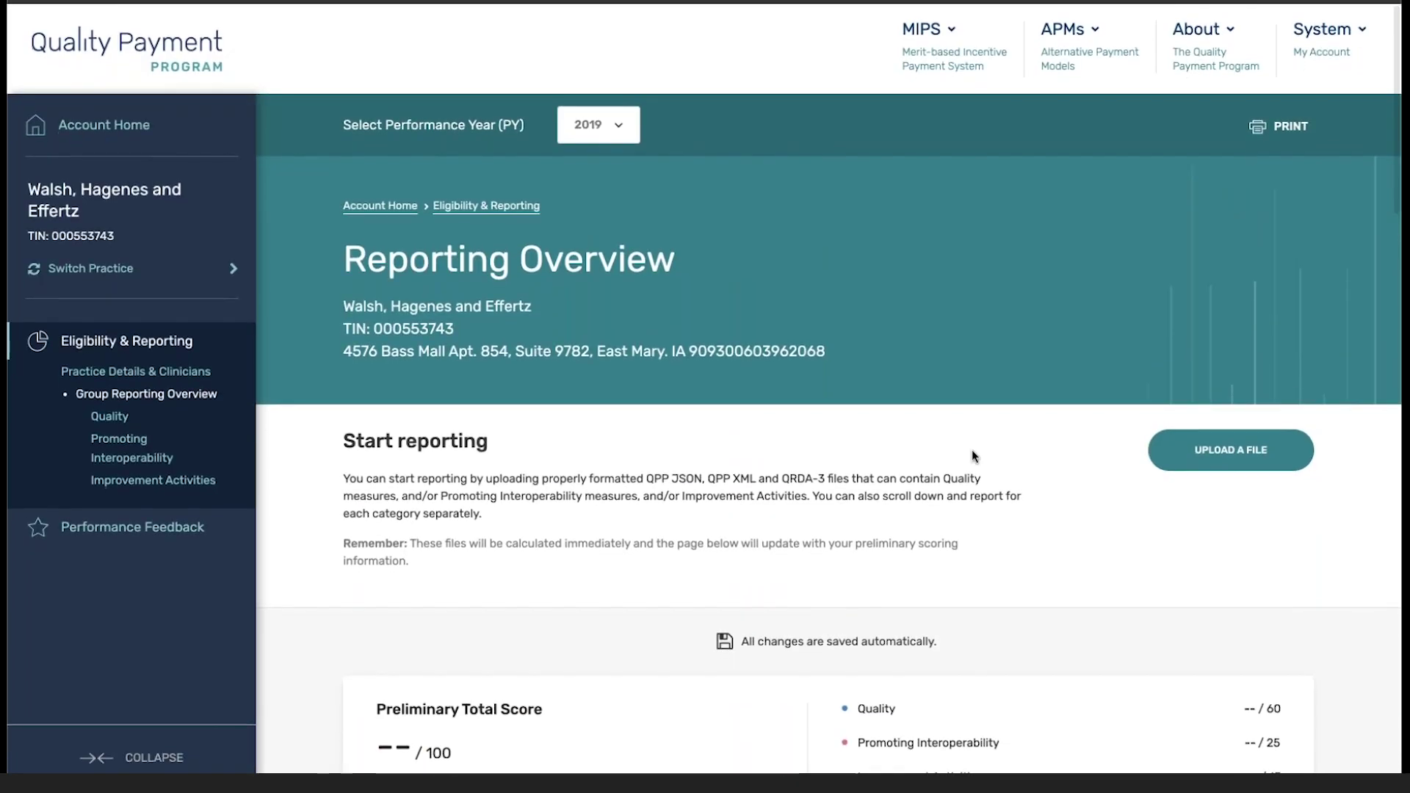
Upload groupFail.json and download the error report for the failed upload
{"action": "left_click", "coordinate": [1220, 451]}
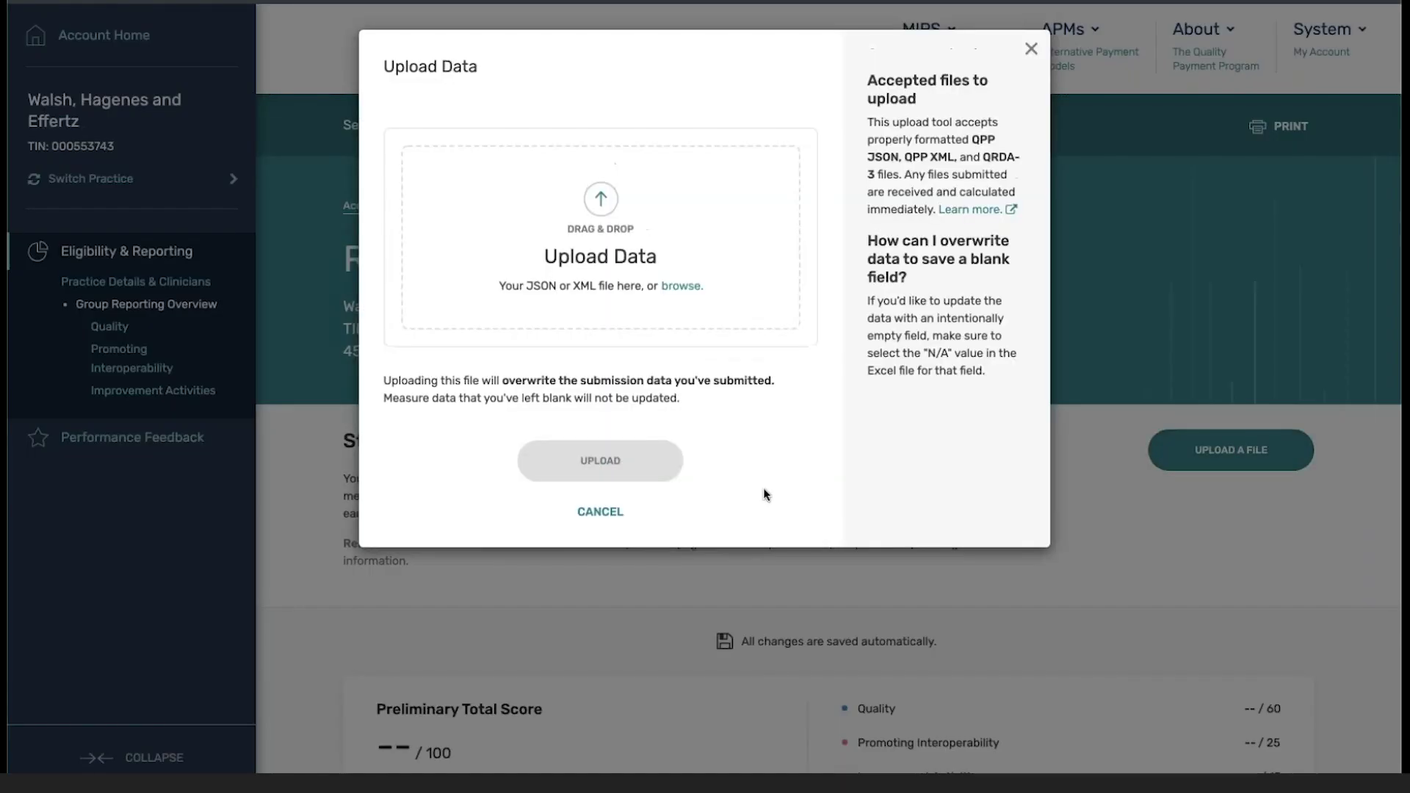
{"action": "left_click", "coordinate": [680, 288]}
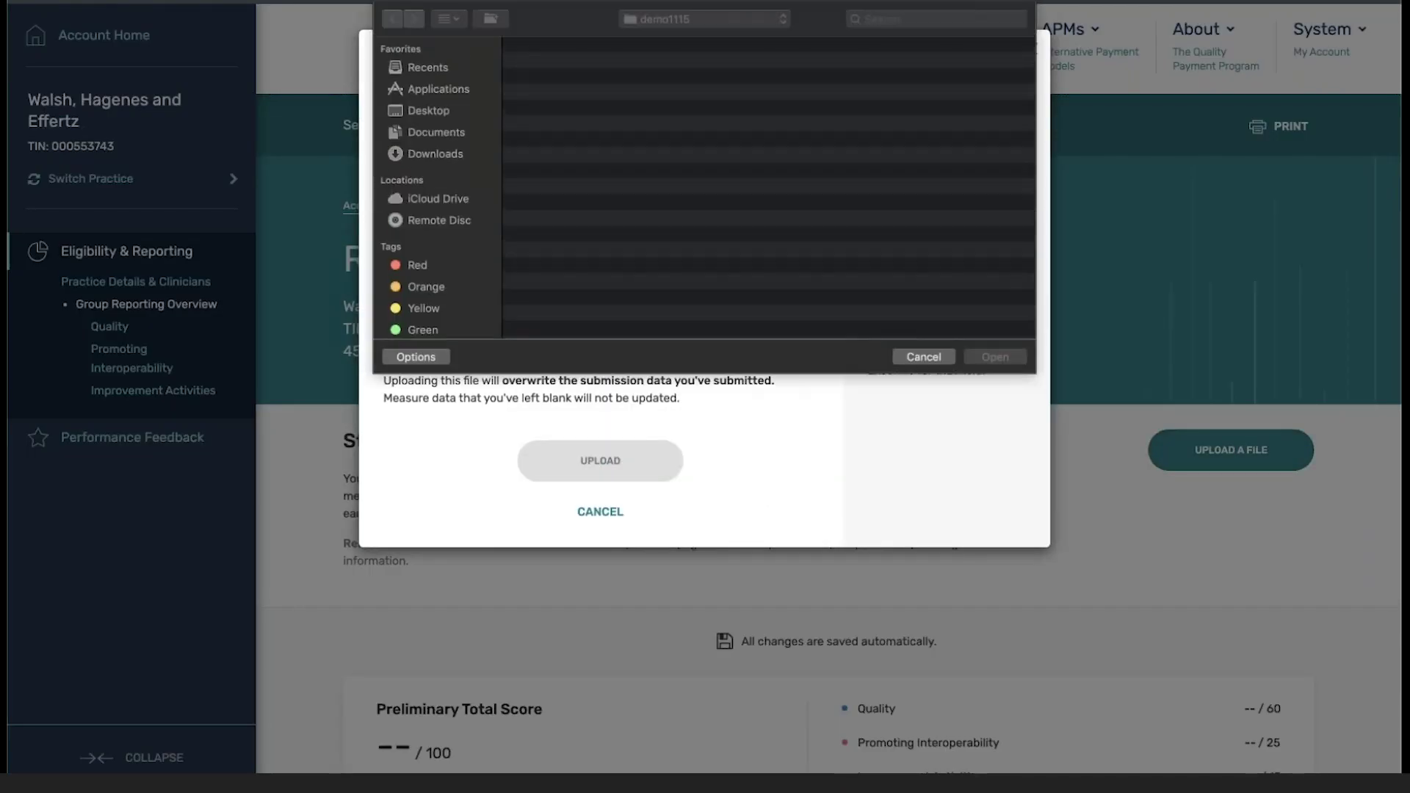
{"action": "left_click", "coordinate": [550, 82]}
{"action": "double_click", "coordinate": [550, 83]}
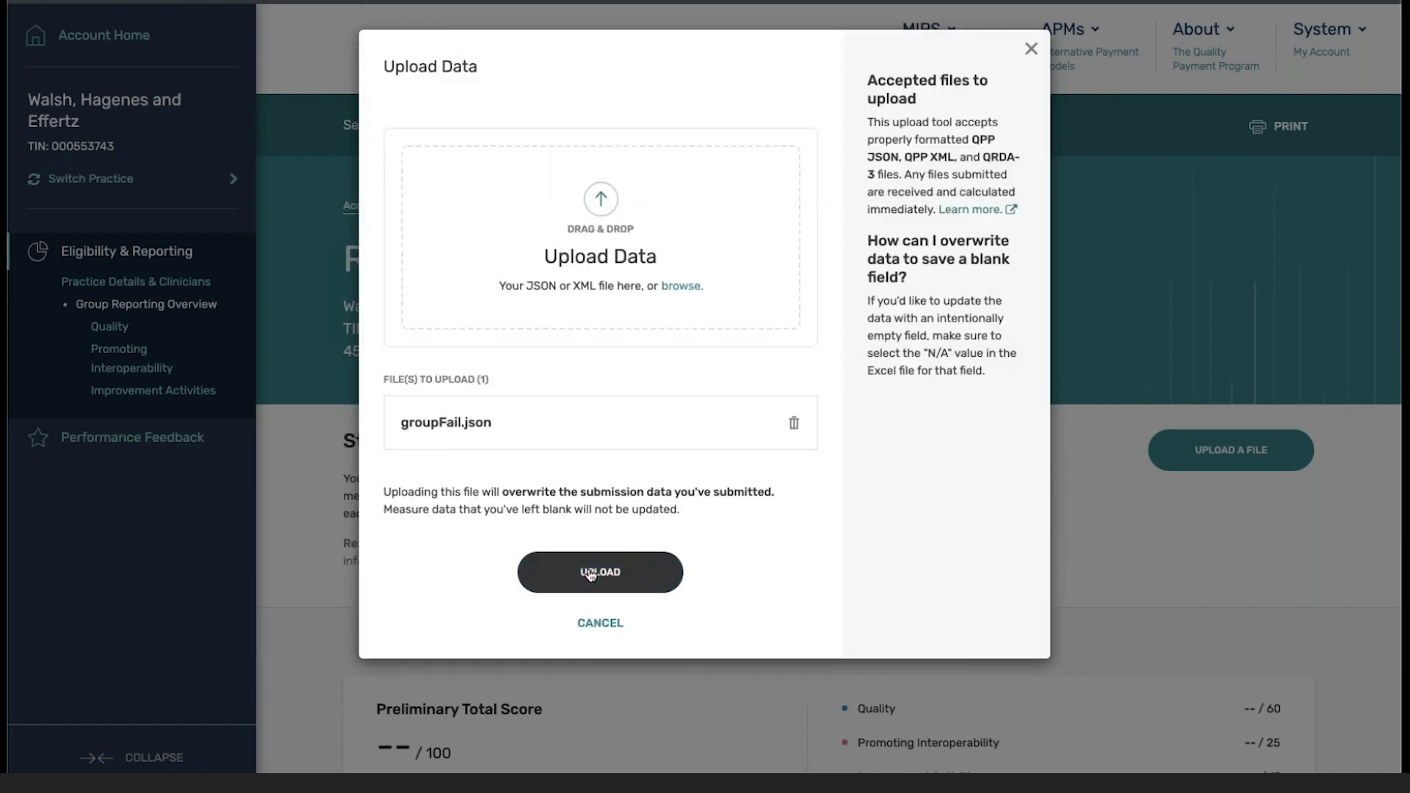
{"action": "left_click", "coordinate": [591, 573]}
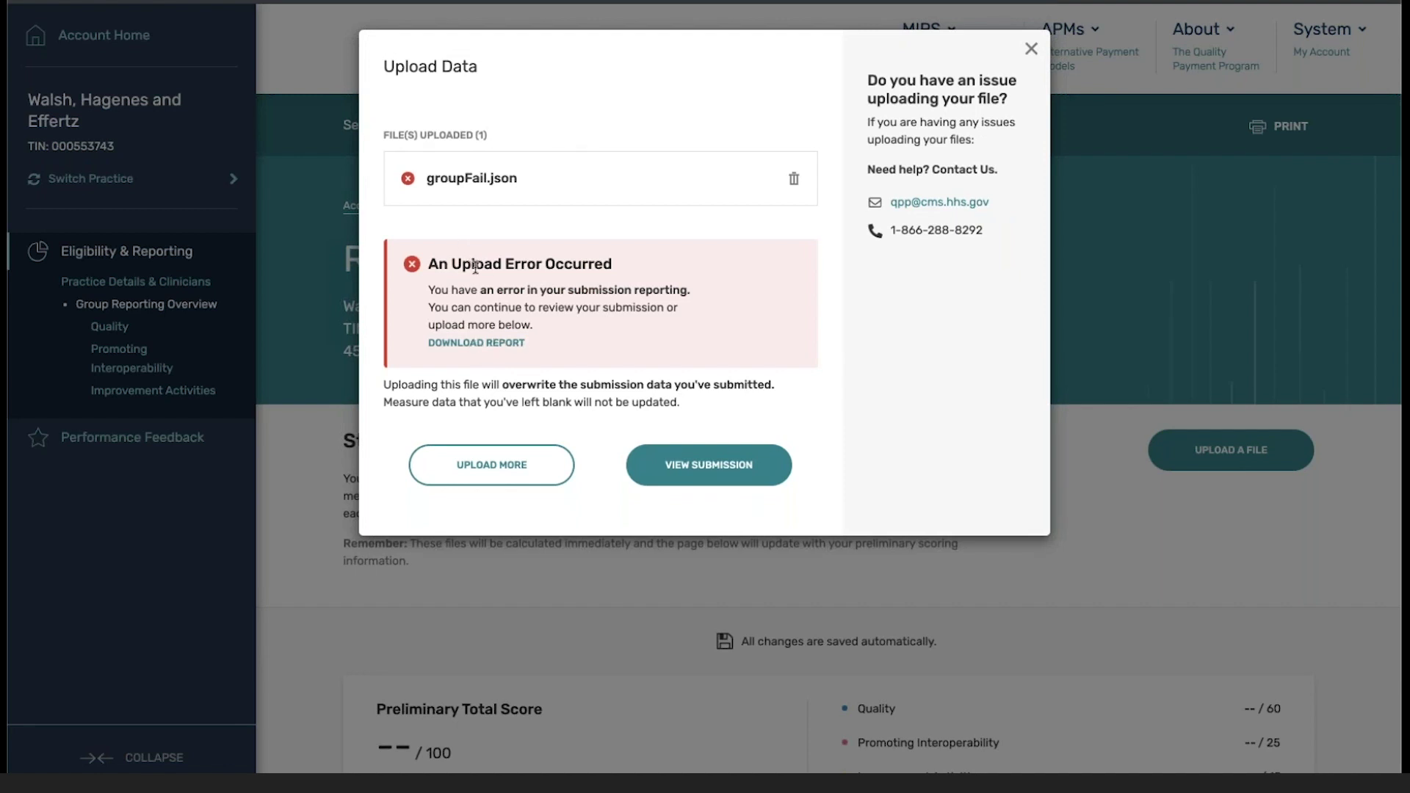
{"action": "left_click", "coordinate": [507, 347]}
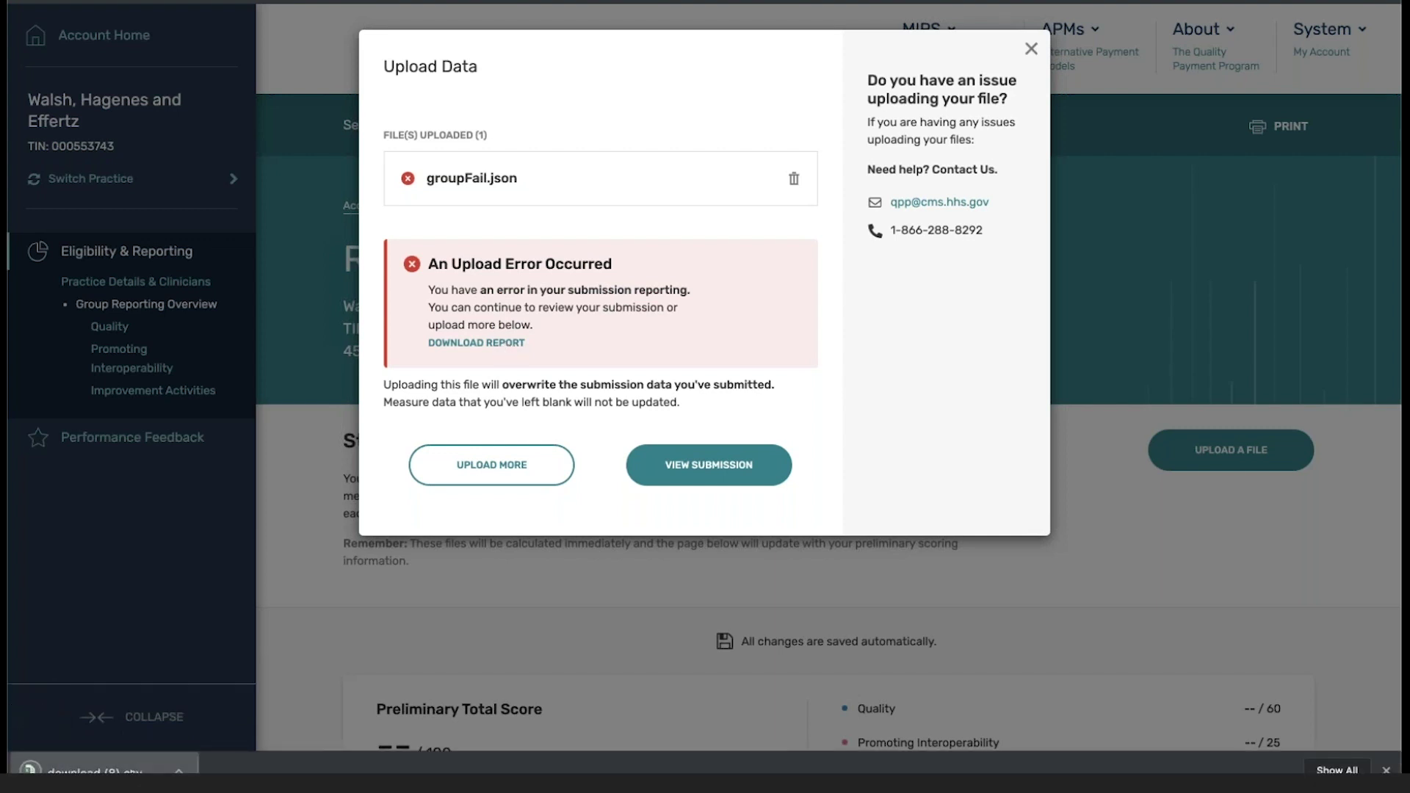
{"action": "left_click", "coordinate": [95, 771]}
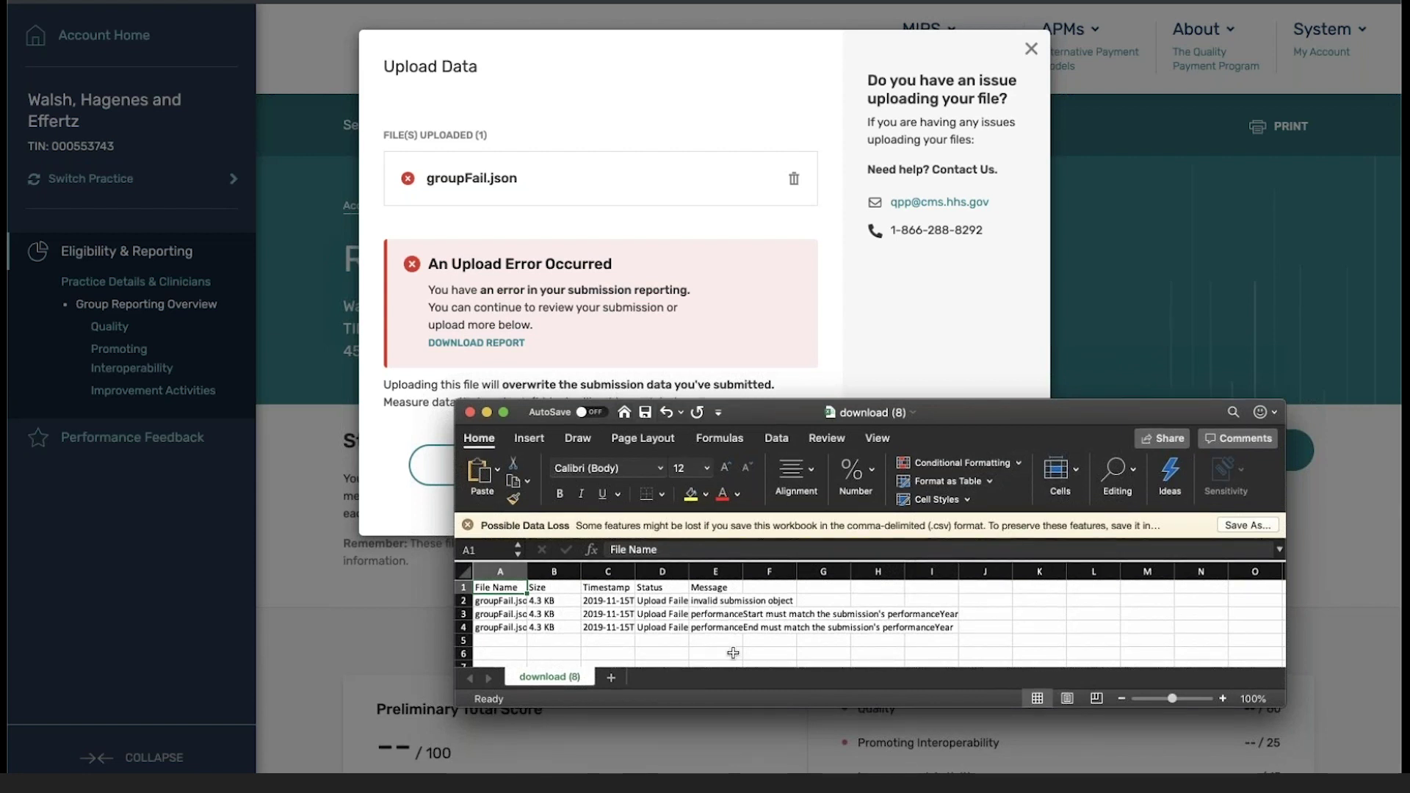
Read the performanceStart mismatch message in cell E3, then close the spreadsheet
{"action": "left_click", "coordinate": [743, 615]}
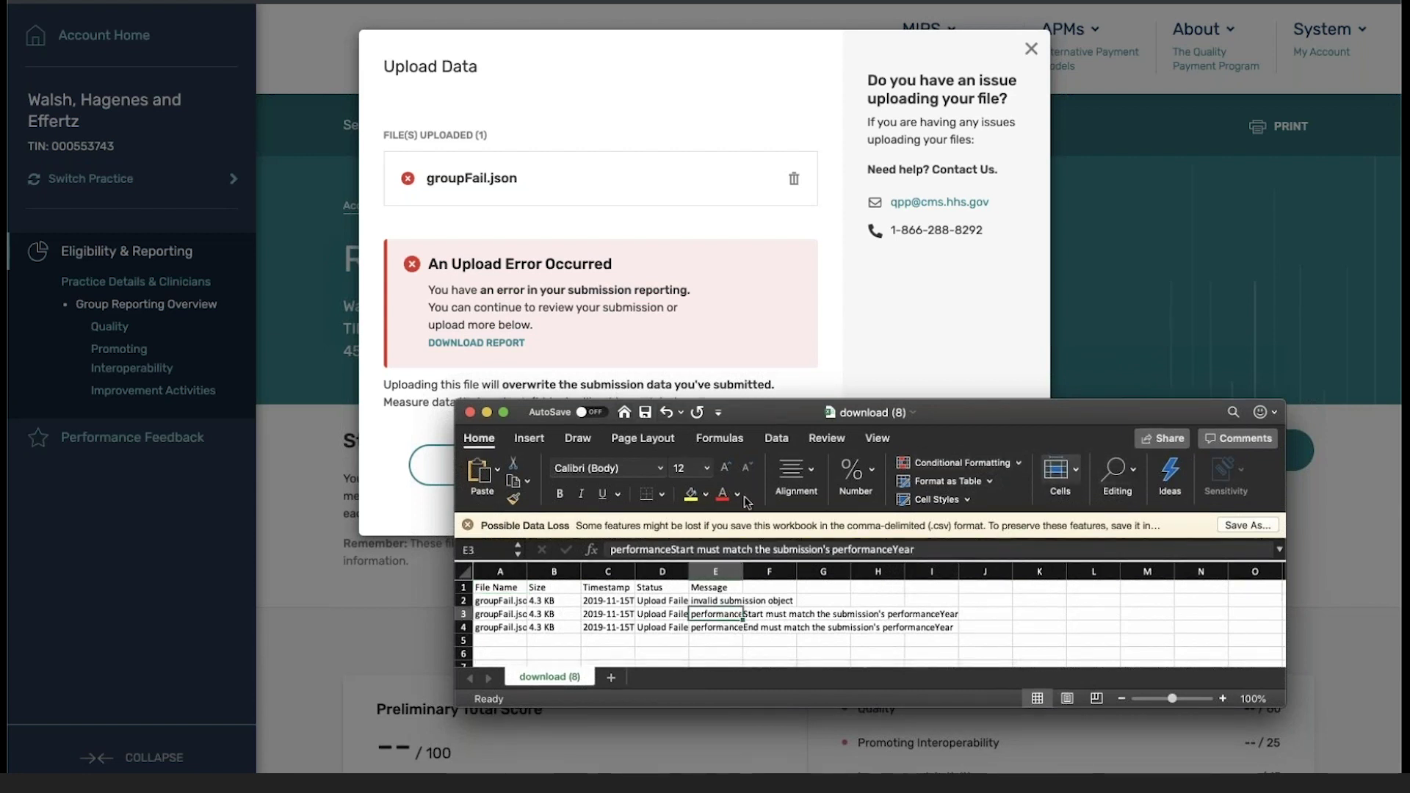
{"action": "left_click", "coordinate": [470, 412]}
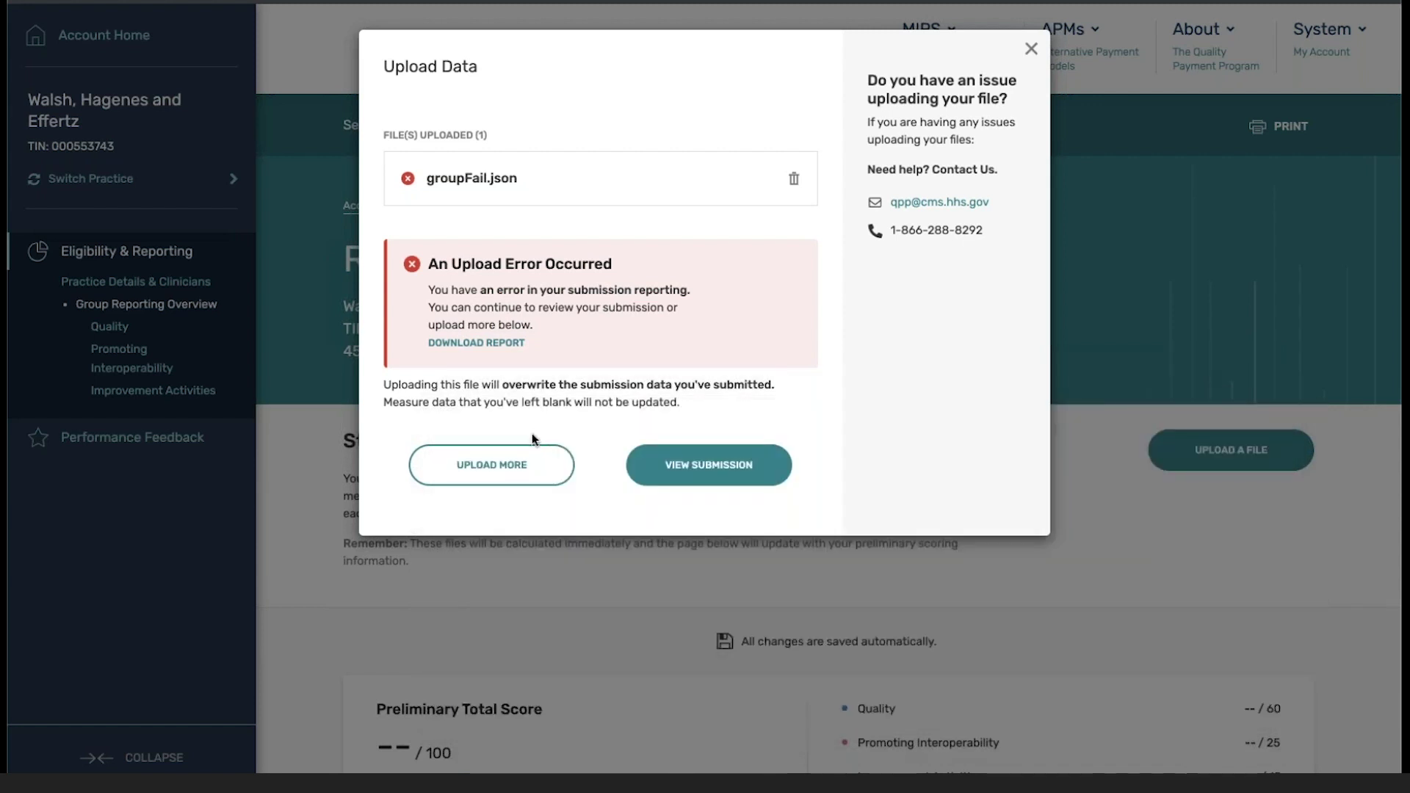
Remove groupFail.json, upload group.json instead, and view the resulting submission
{"action": "left_click", "coordinate": [794, 177]}
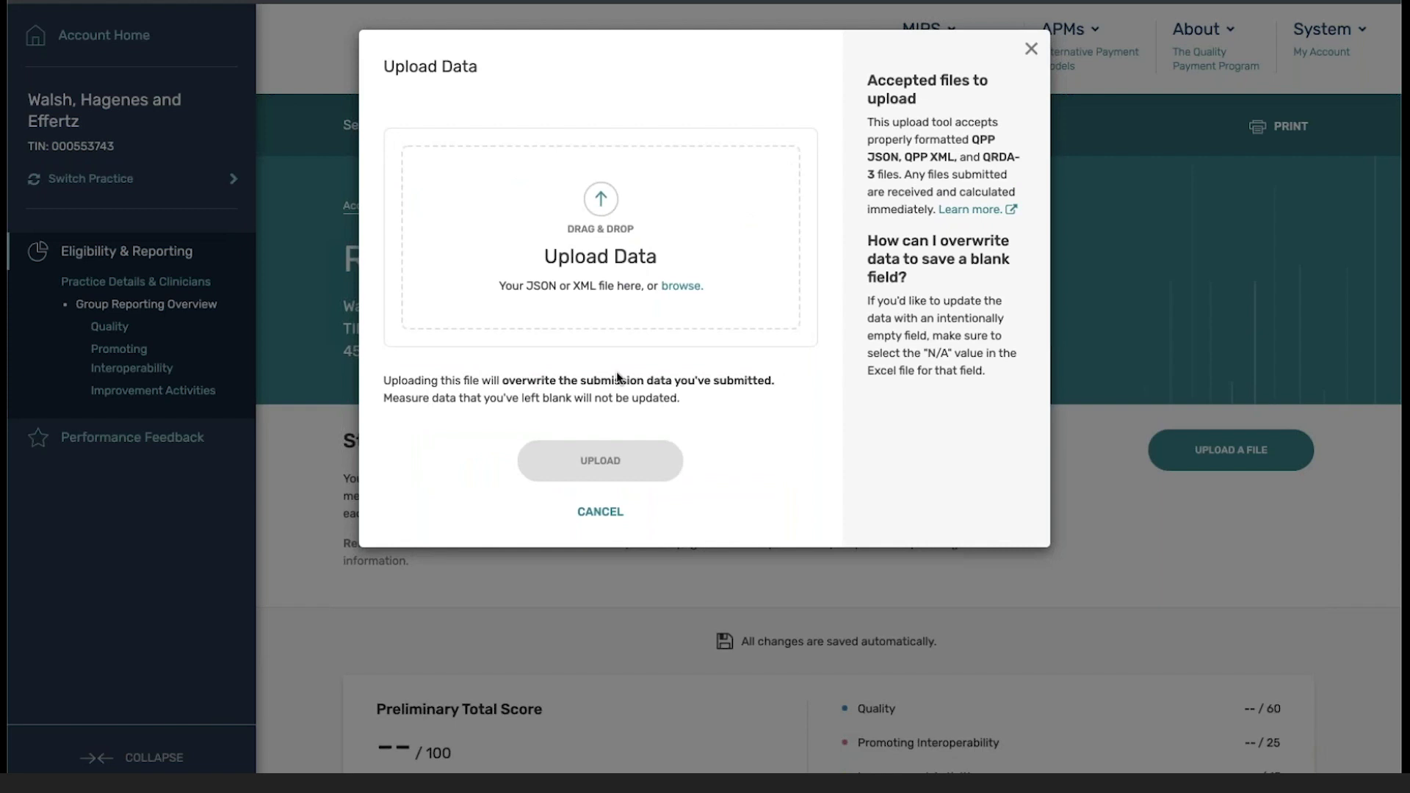
{"action": "left_click", "coordinate": [682, 286]}
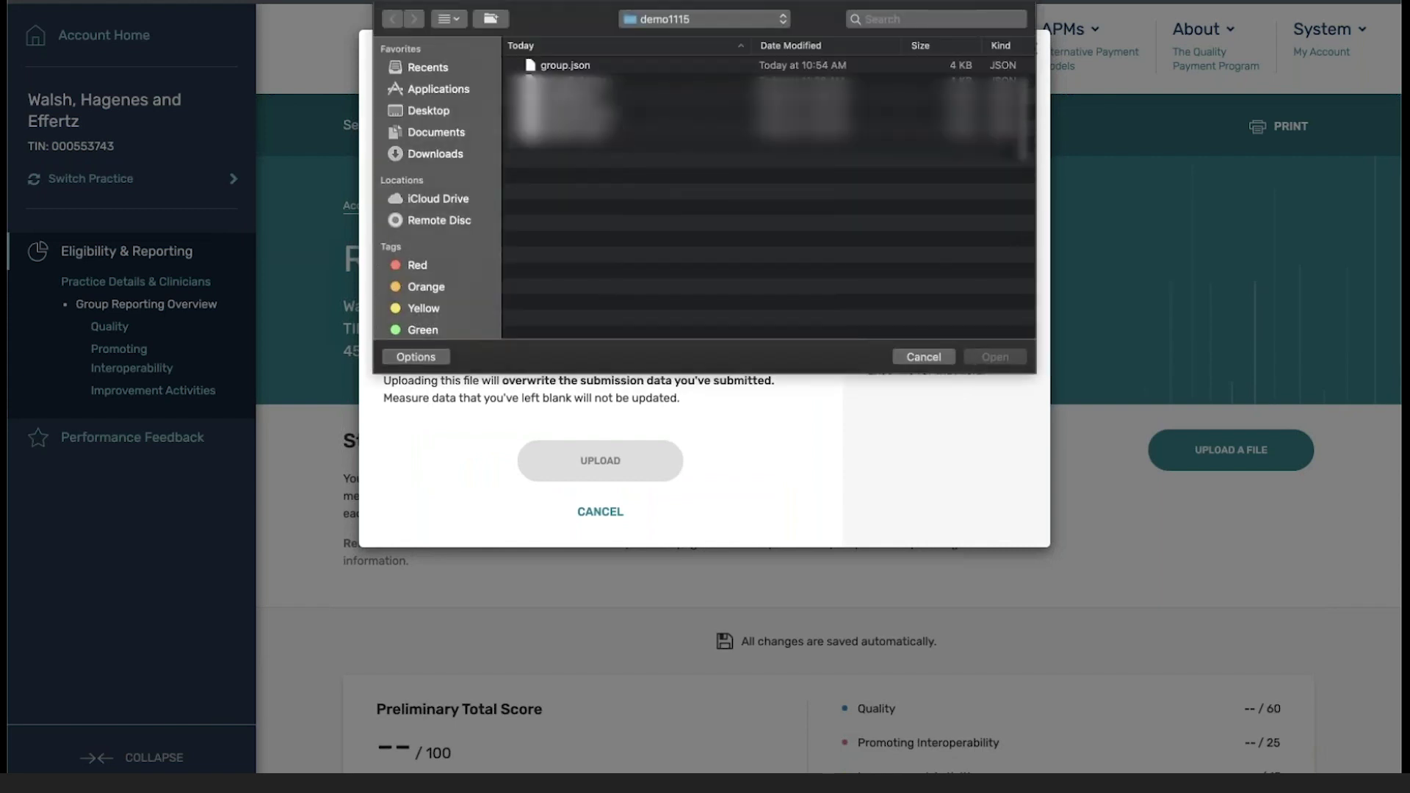
{"action": "double_click", "coordinate": [556, 67]}
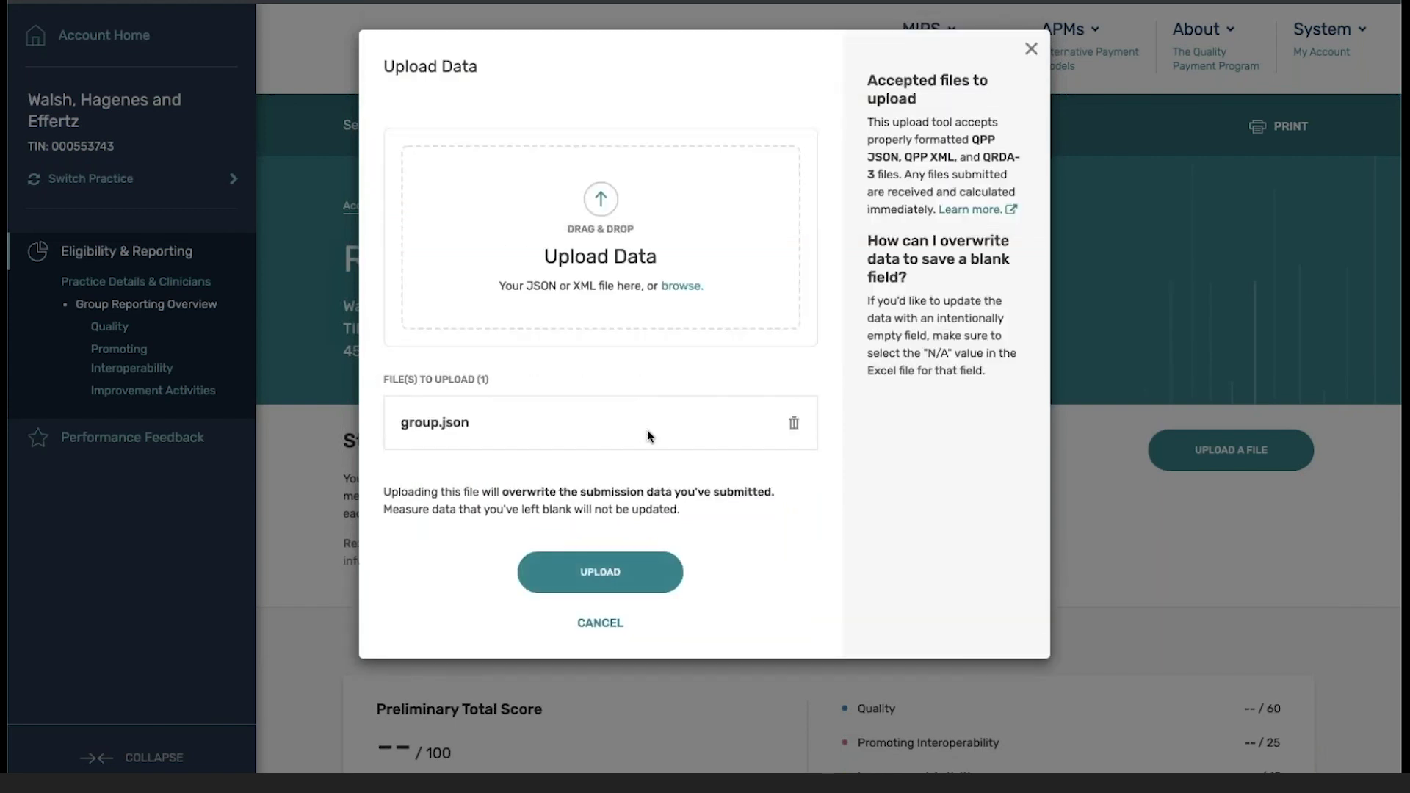
{"action": "left_click", "coordinate": [627, 570]}
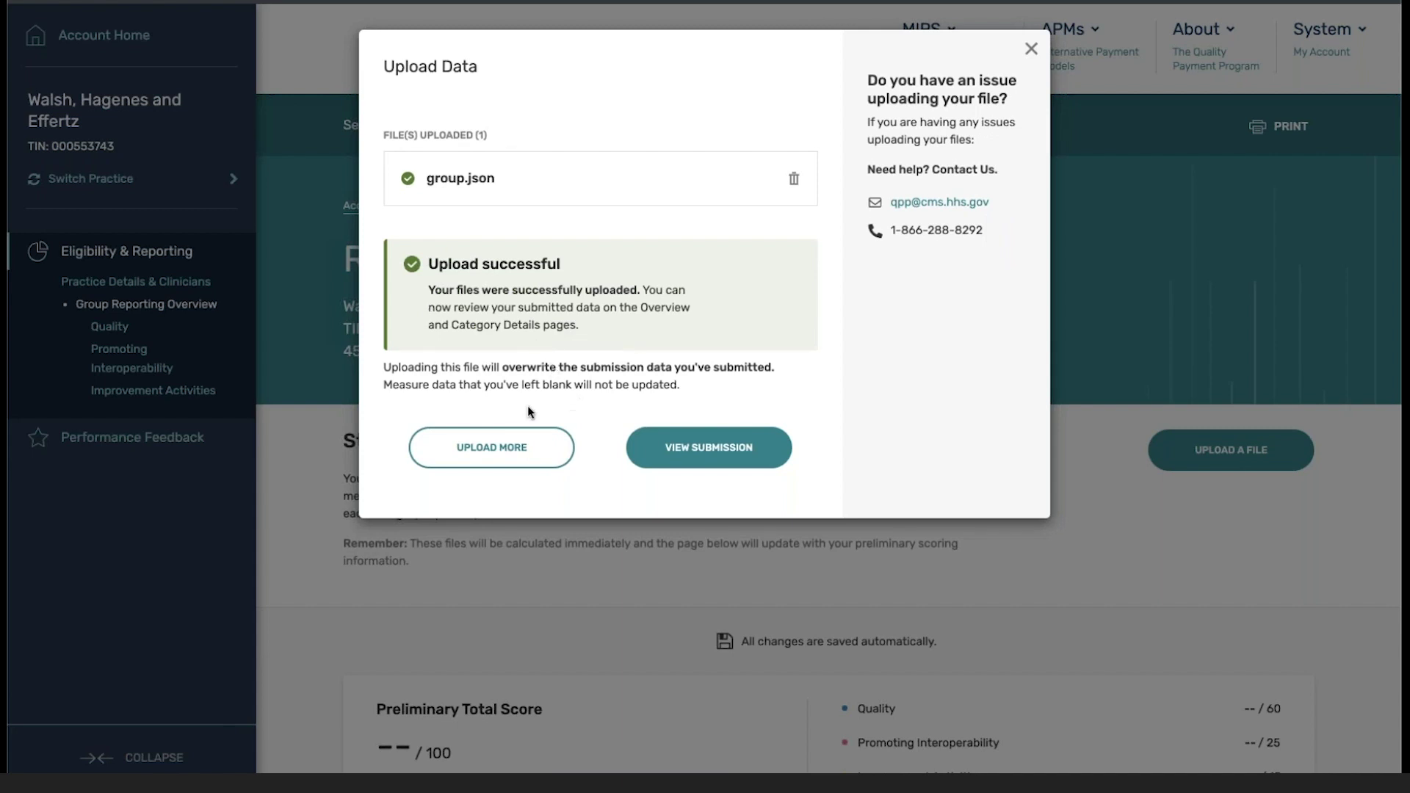
{"action": "left_click", "coordinate": [721, 465]}
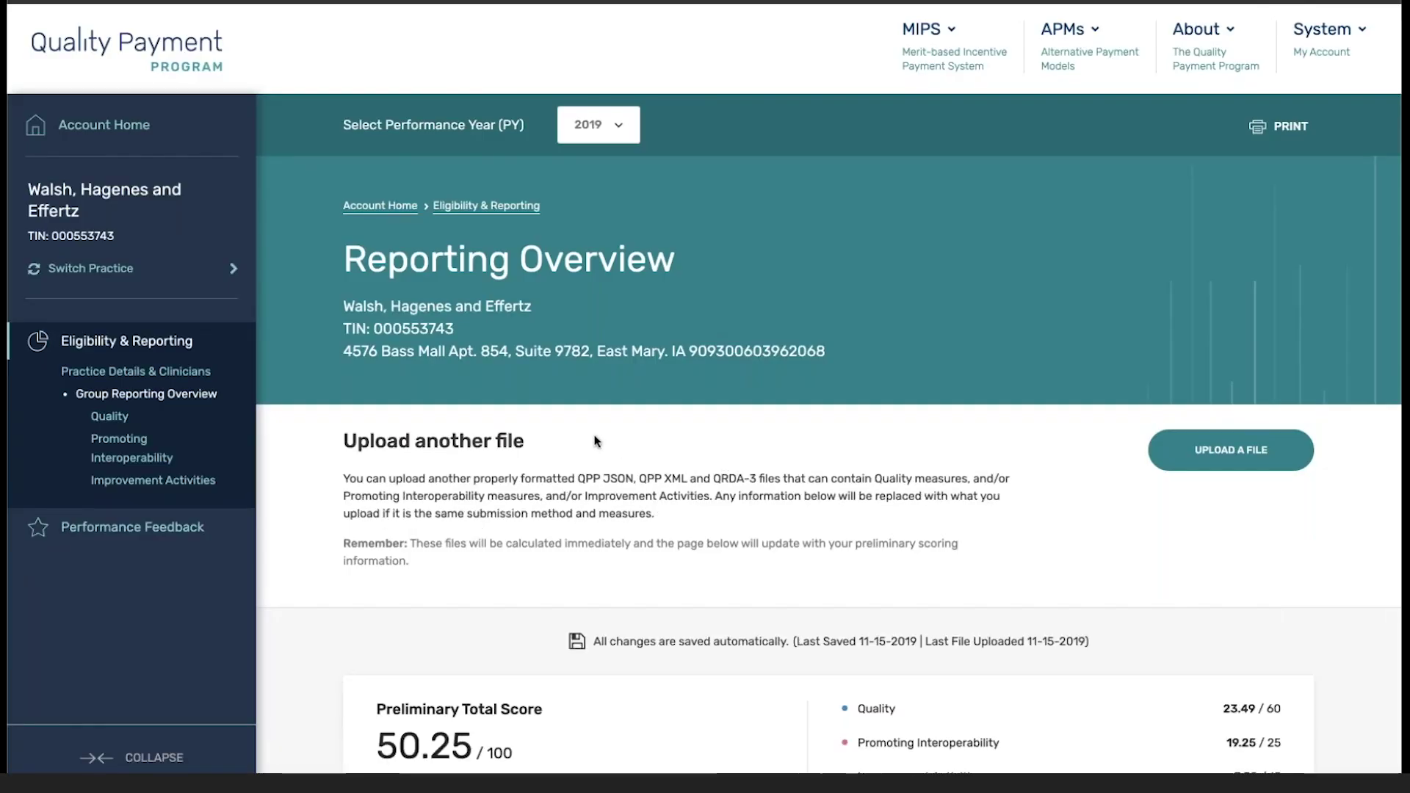
Review the 50.25/100 total and category scores, and open the Quality category details
{"action": "scroll", "coordinate": [372, 518], "scroll_direction": "down", "scroll_amount": 3}
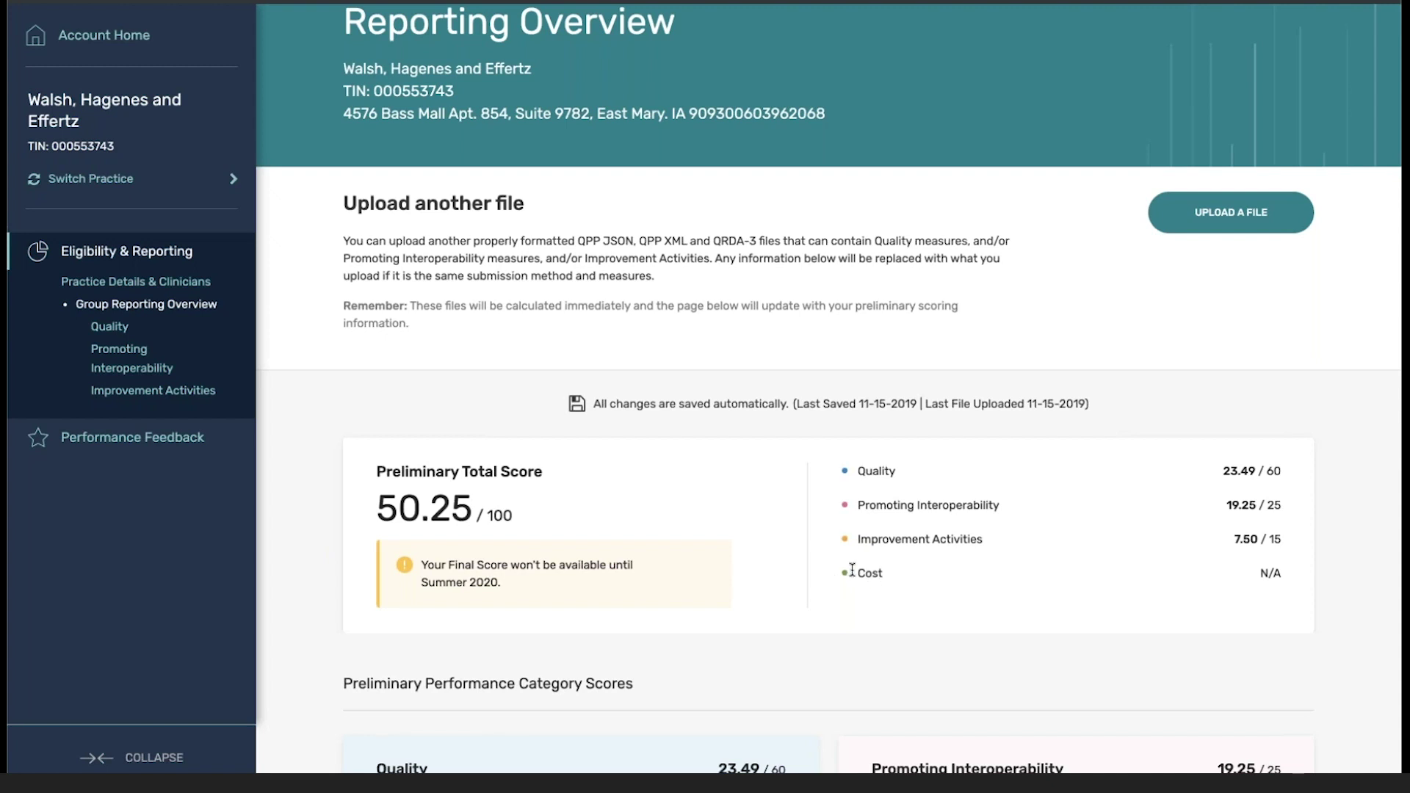
{"action": "scroll", "coordinate": [852, 571], "scroll_direction": "down", "scroll_amount": 3}
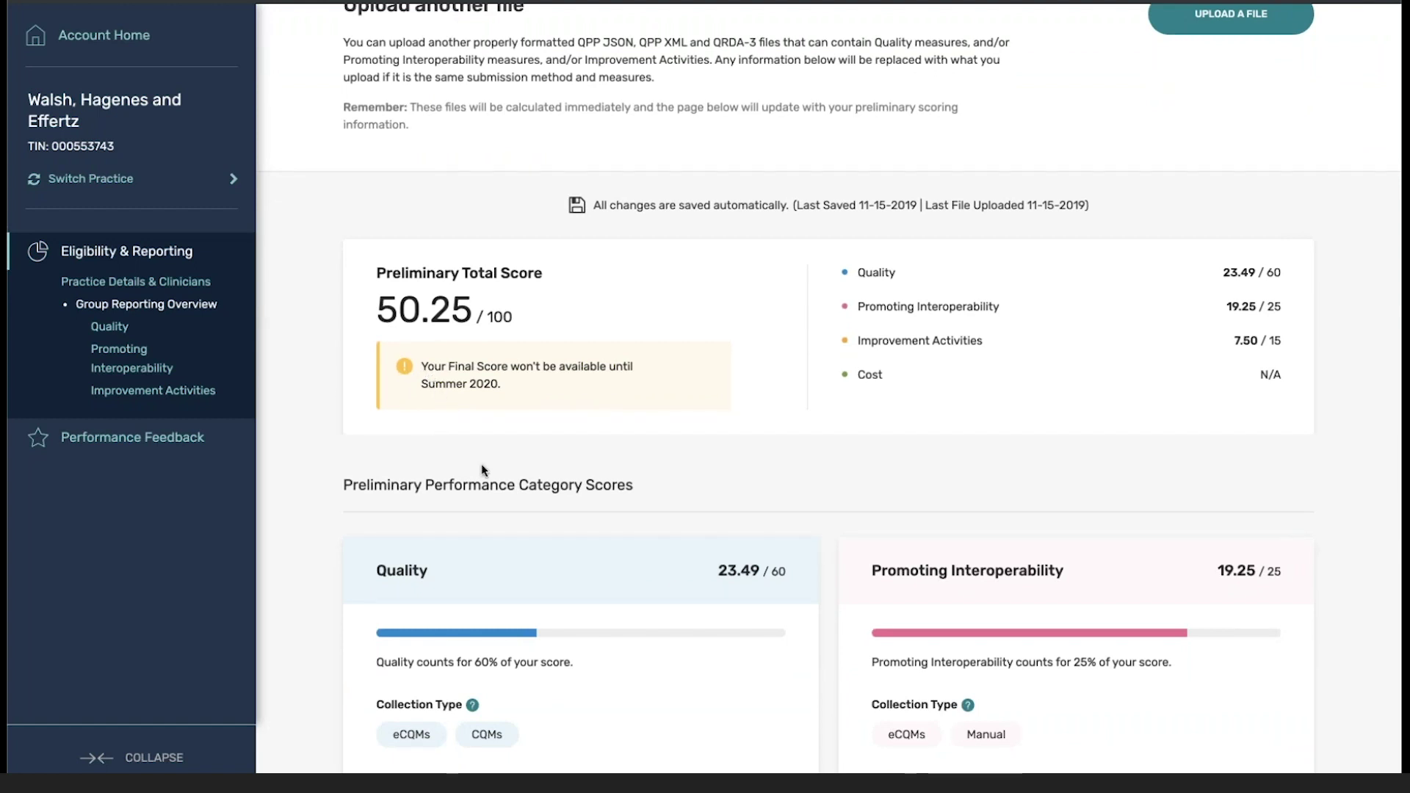
{"action": "scroll", "coordinate": [482, 467], "scroll_direction": "down", "scroll_amount": 3}
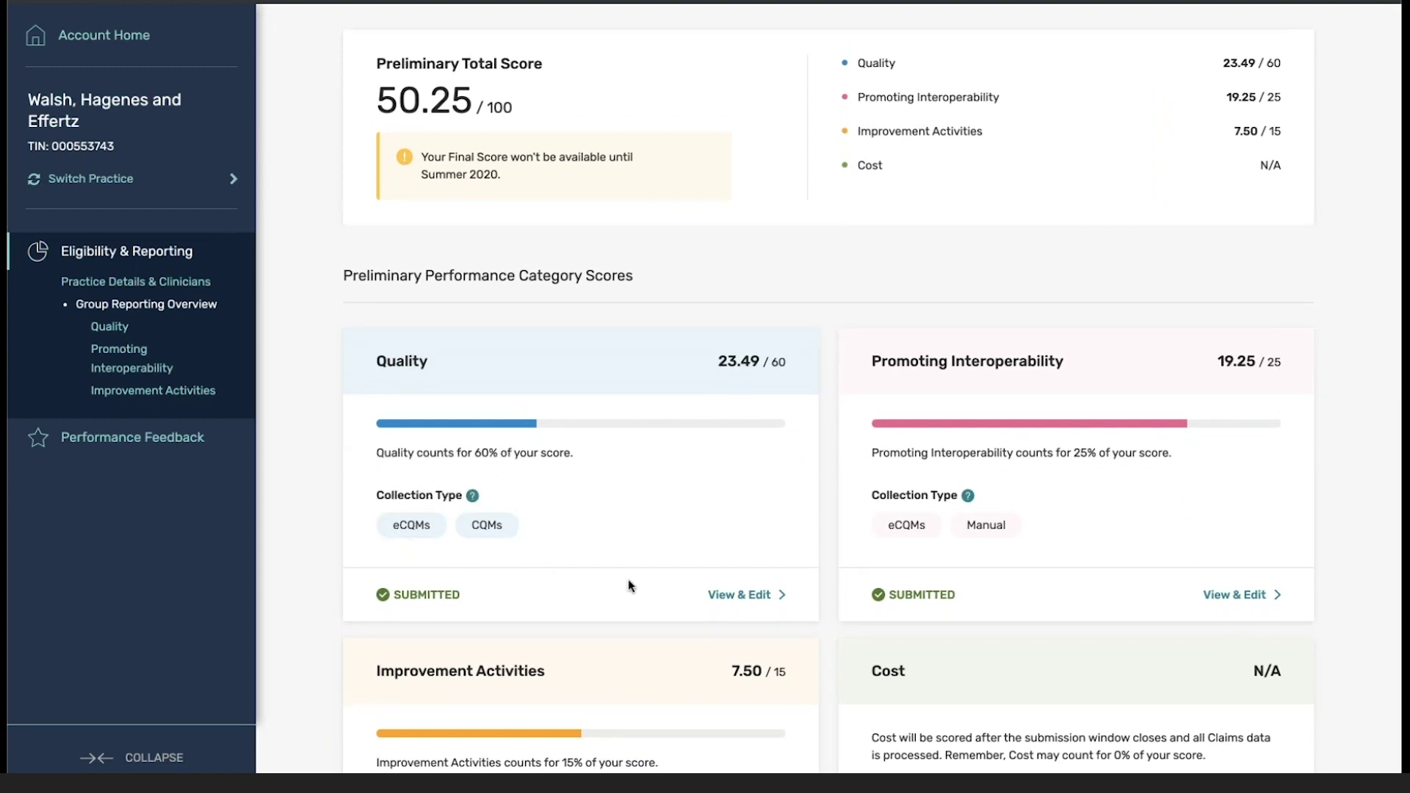
{"action": "left_click", "coordinate": [723, 594]}
Expand the Diabetes measure's scoring details on the Quality page
{"action": "scroll", "coordinate": [725, 610], "scroll_direction": "down", "scroll_amount": 2}
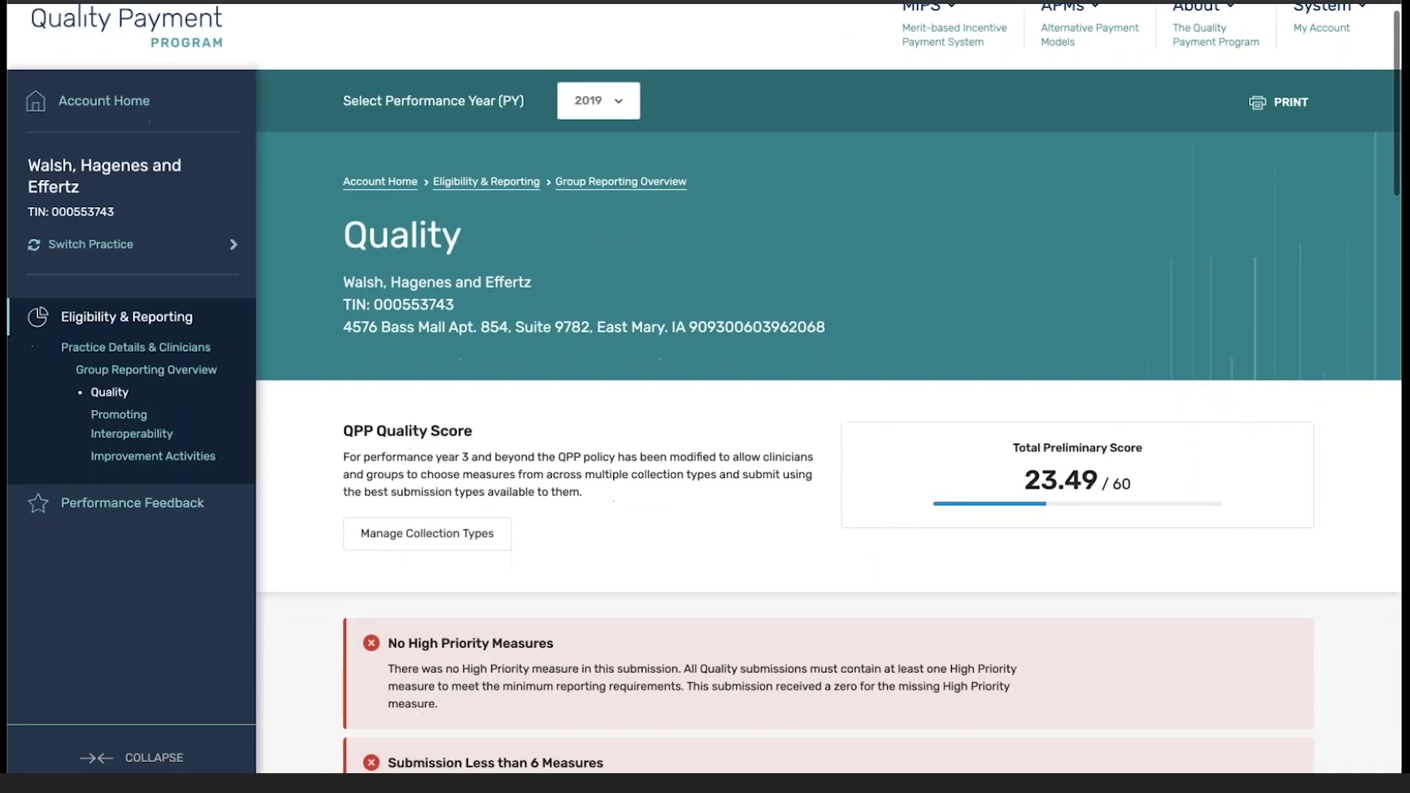
{"action": "scroll", "coordinate": [829, 397], "scroll_direction": "down", "scroll_amount": 3}
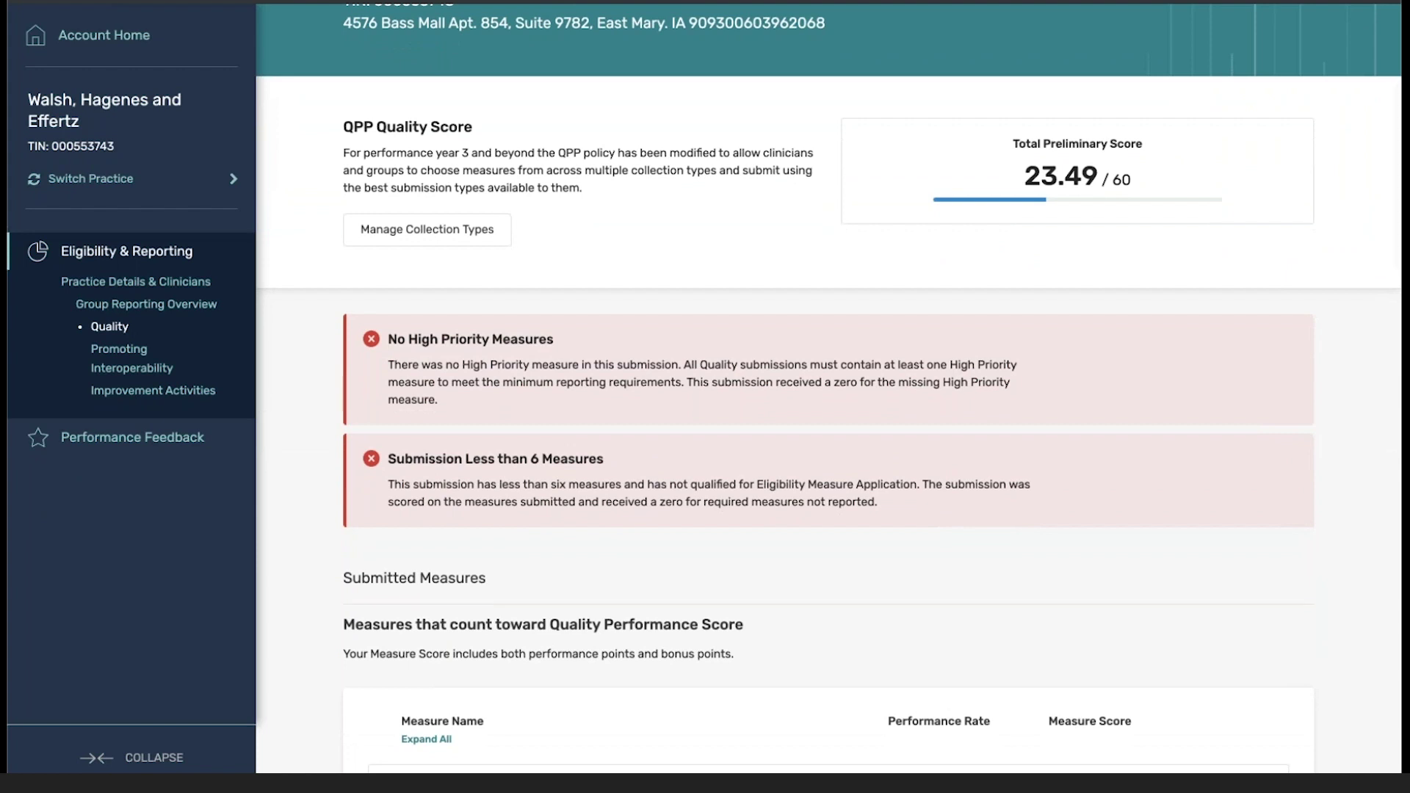
{"action": "scroll", "coordinate": [829, 397], "scroll_direction": "down", "scroll_amount": 2}
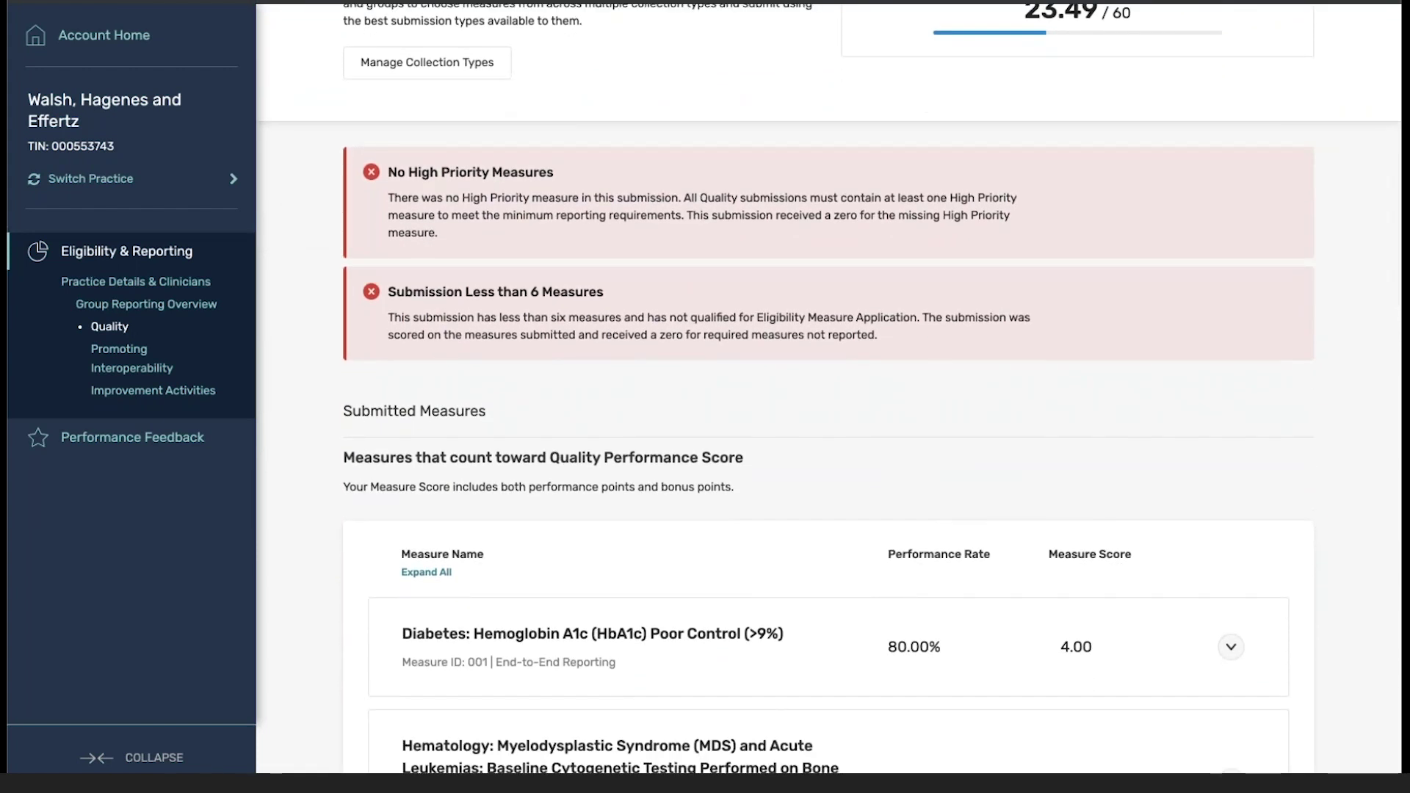
{"action": "scroll", "coordinate": [829, 396], "scroll_direction": "down", "scroll_amount": 3}
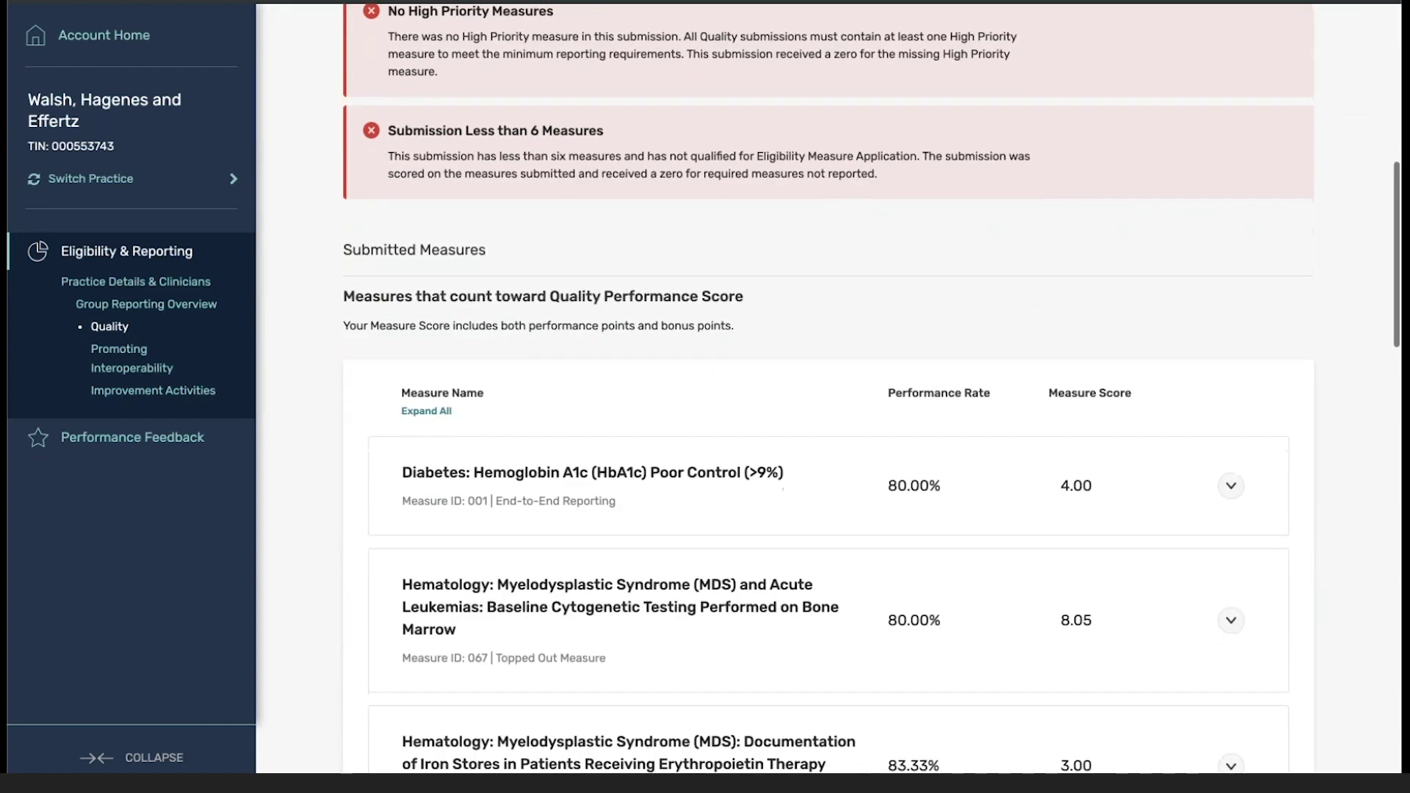
{"action": "scroll", "coordinate": [829, 397], "scroll_direction": "down", "scroll_amount": 1}
{"action": "scroll", "coordinate": [829, 397], "scroll_direction": "down", "scroll_amount": 1}
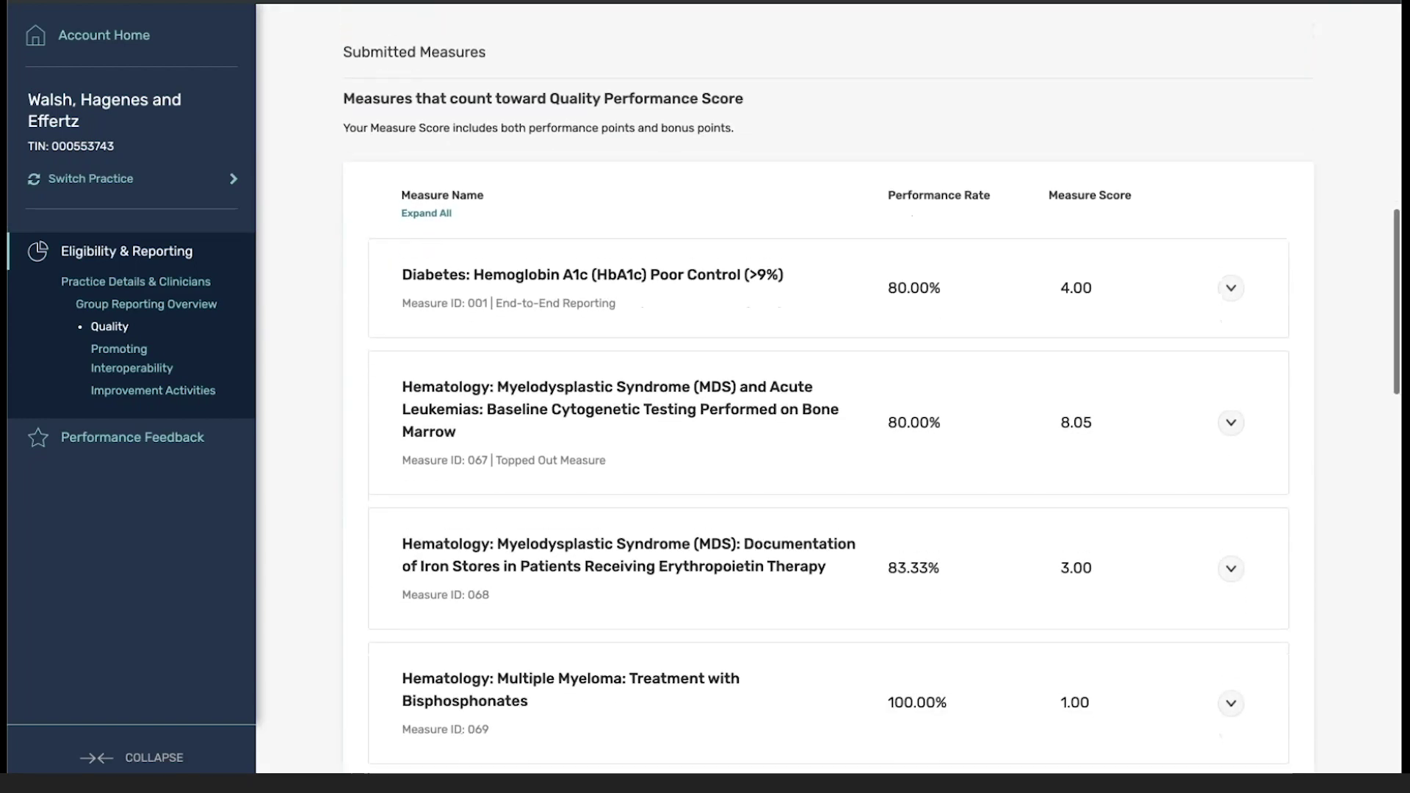
{"action": "left_click", "coordinate": [613, 309]}
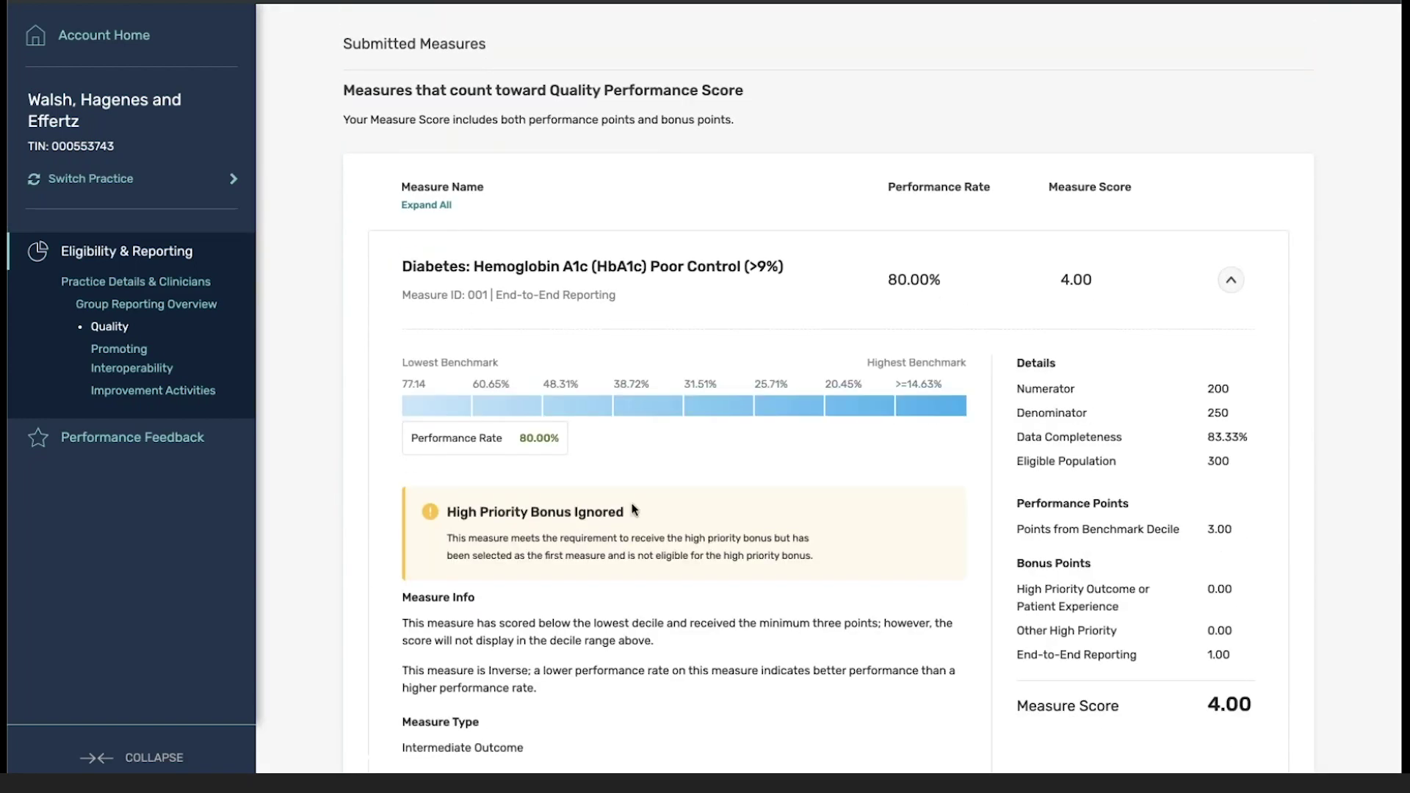
Expand the first Hematology measure's scoring details
{"action": "scroll", "coordinate": [558, 561], "scroll_direction": "down", "scroll_amount": 3}
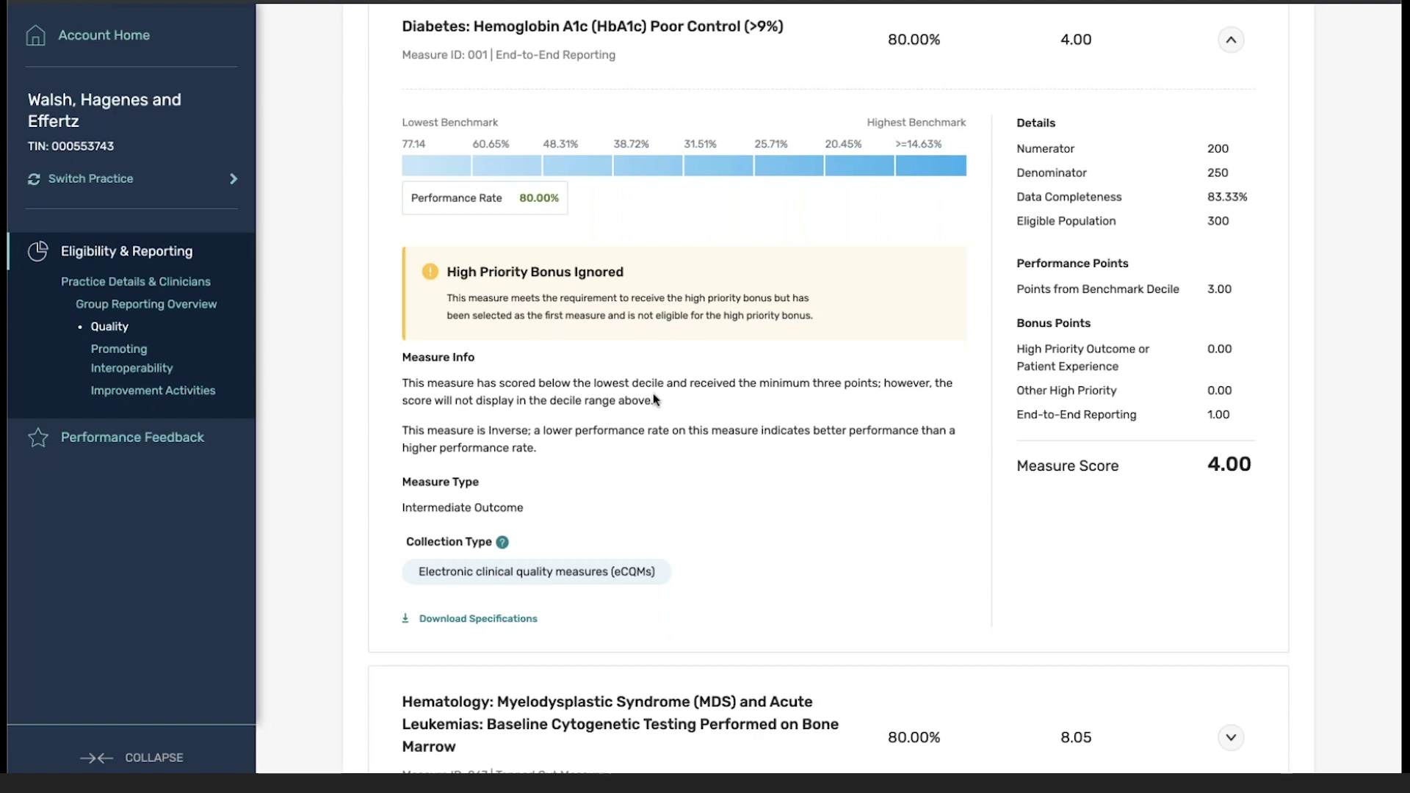
{"action": "scroll", "coordinate": [655, 399], "scroll_direction": "down", "scroll_amount": 1}
{"action": "scroll", "coordinate": [655, 399], "scroll_direction": "down", "scroll_amount": 1}
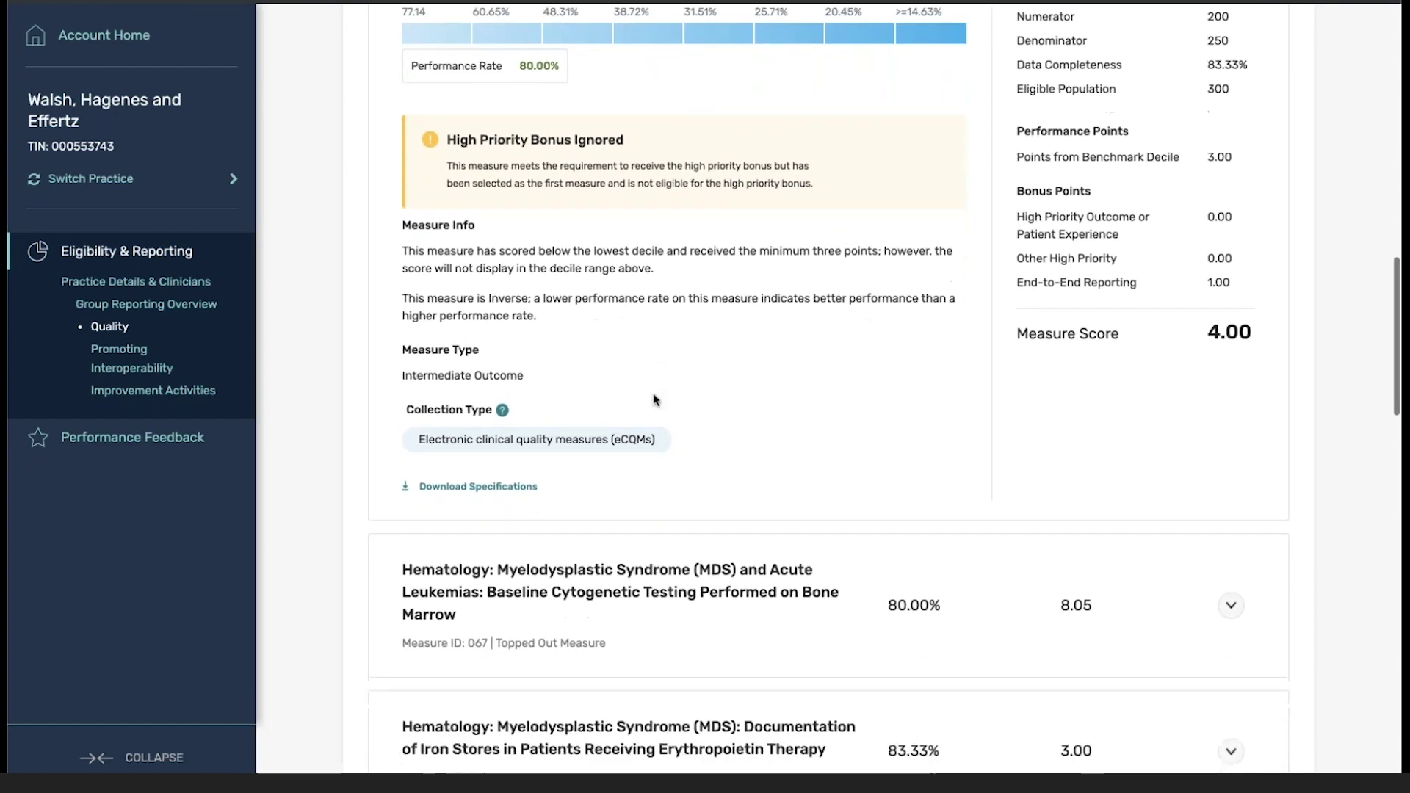
{"action": "left_click", "coordinate": [677, 576]}
Scroll to Your Total Quality Score: 22.49 measure points plus 1.00 bonus, 23.49/60
{"action": "scroll", "coordinate": [466, 588], "scroll_direction": "down", "scroll_amount": 4}
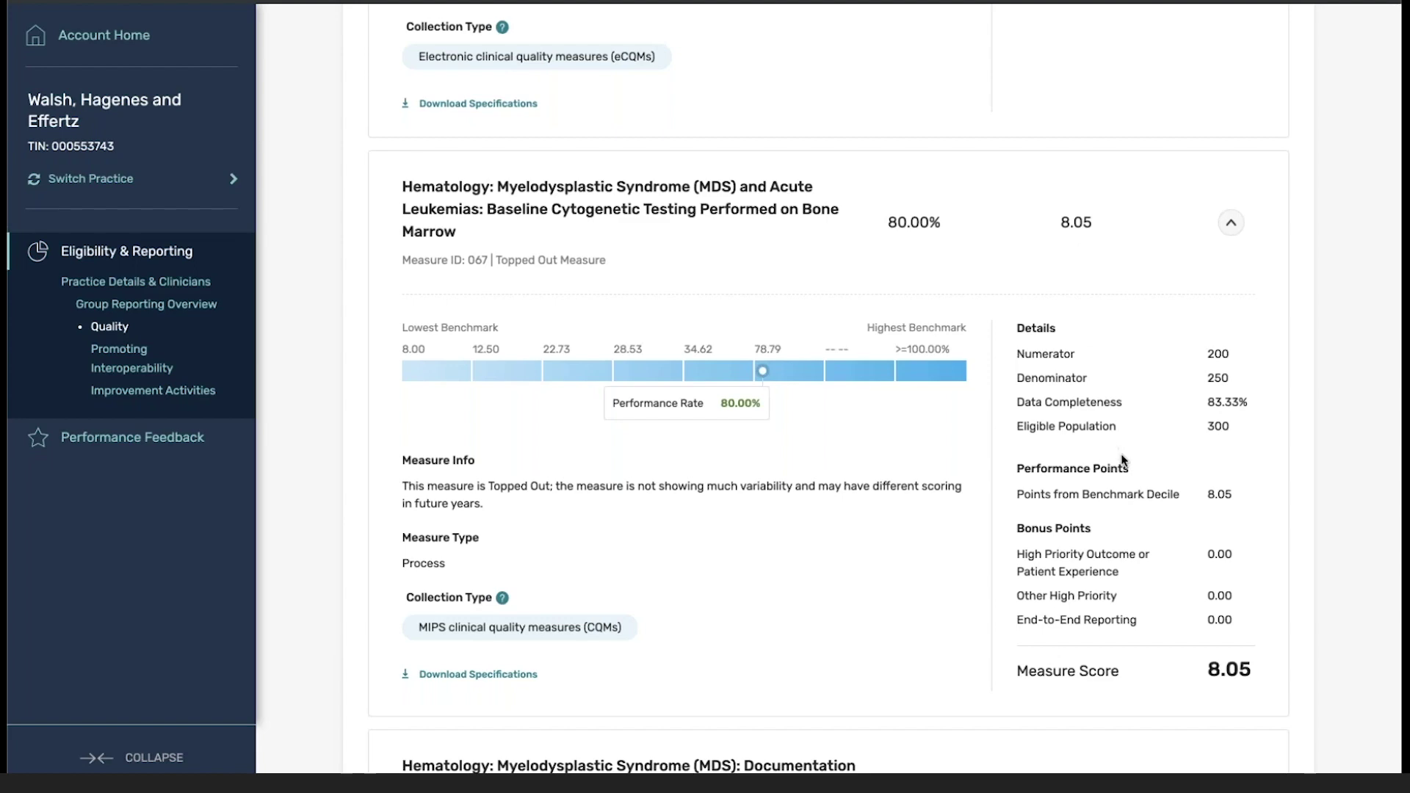
{"action": "scroll", "coordinate": [1122, 461], "scroll_direction": "down", "scroll_amount": 1}
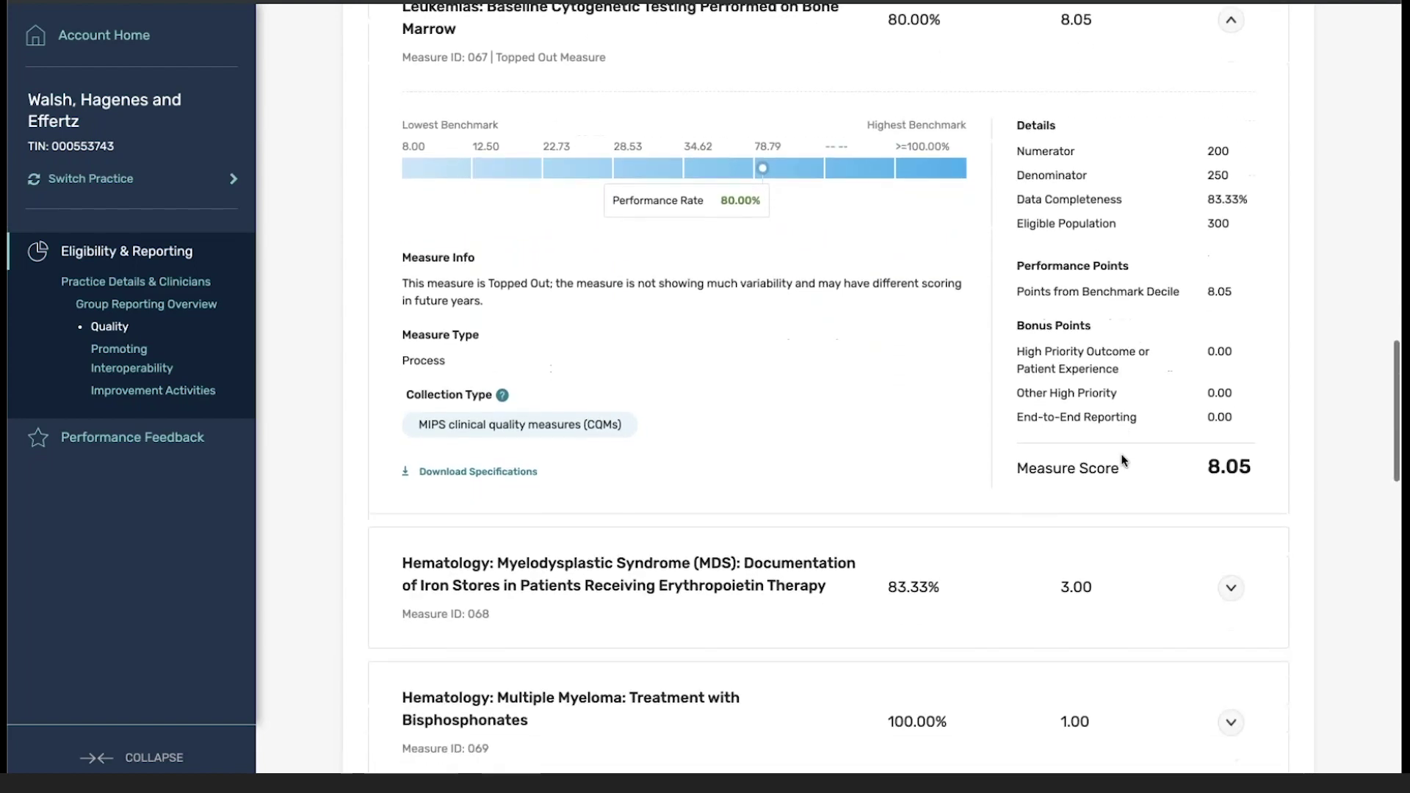
{"action": "scroll", "coordinate": [1122, 460], "scroll_direction": "down", "scroll_amount": 6}
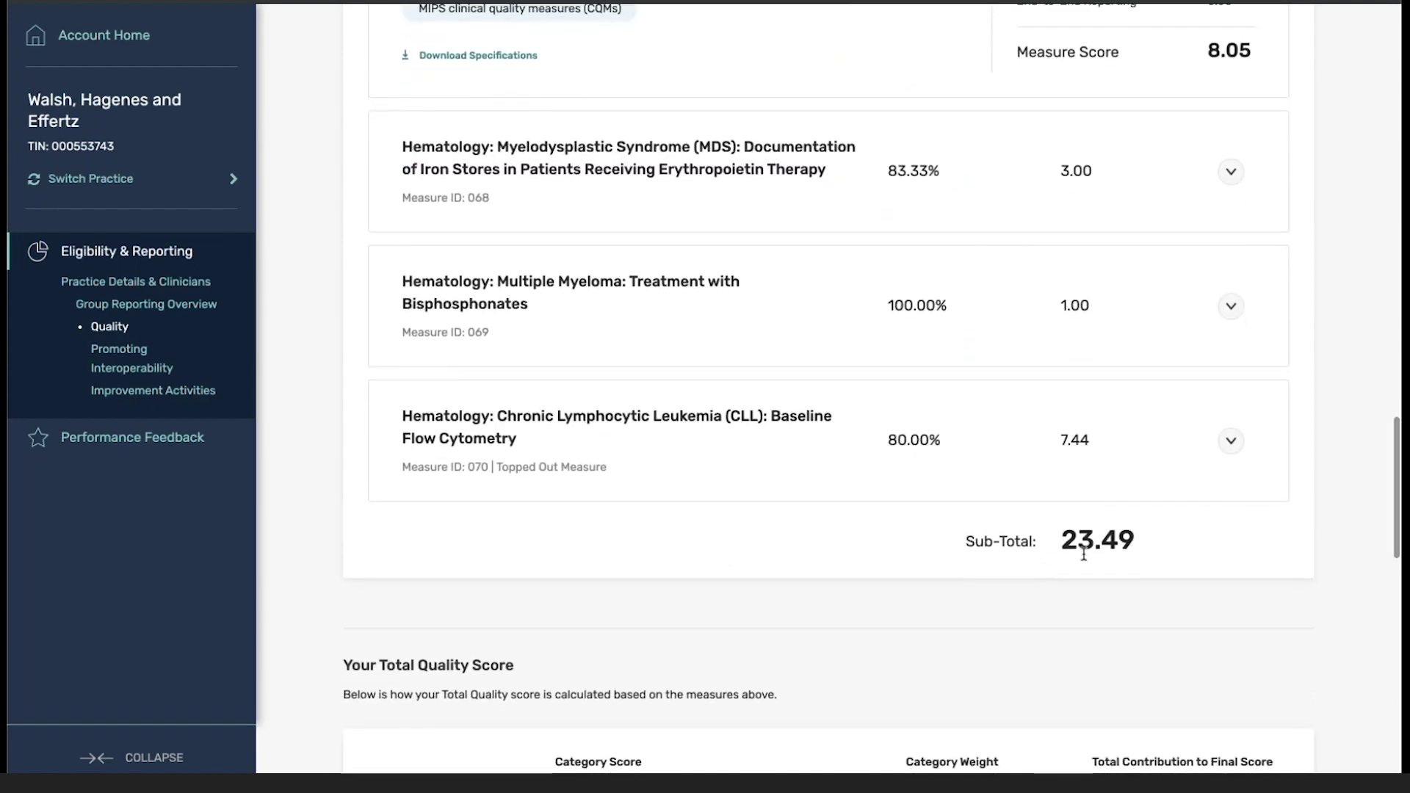
{"action": "scroll", "coordinate": [1081, 602], "scroll_direction": "down", "scroll_amount": 3}
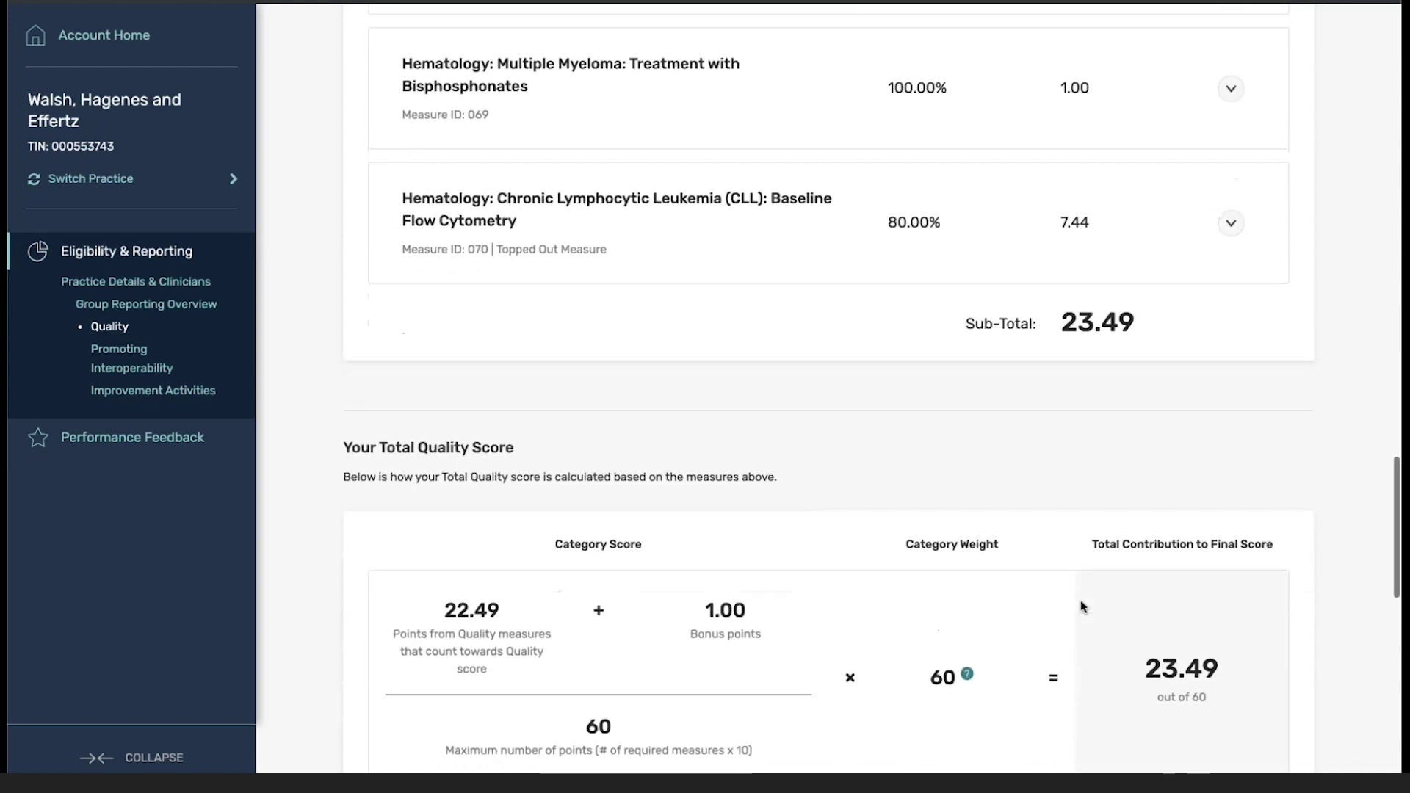
{"action": "scroll", "coordinate": [1081, 601], "scroll_direction": "down", "scroll_amount": 3}
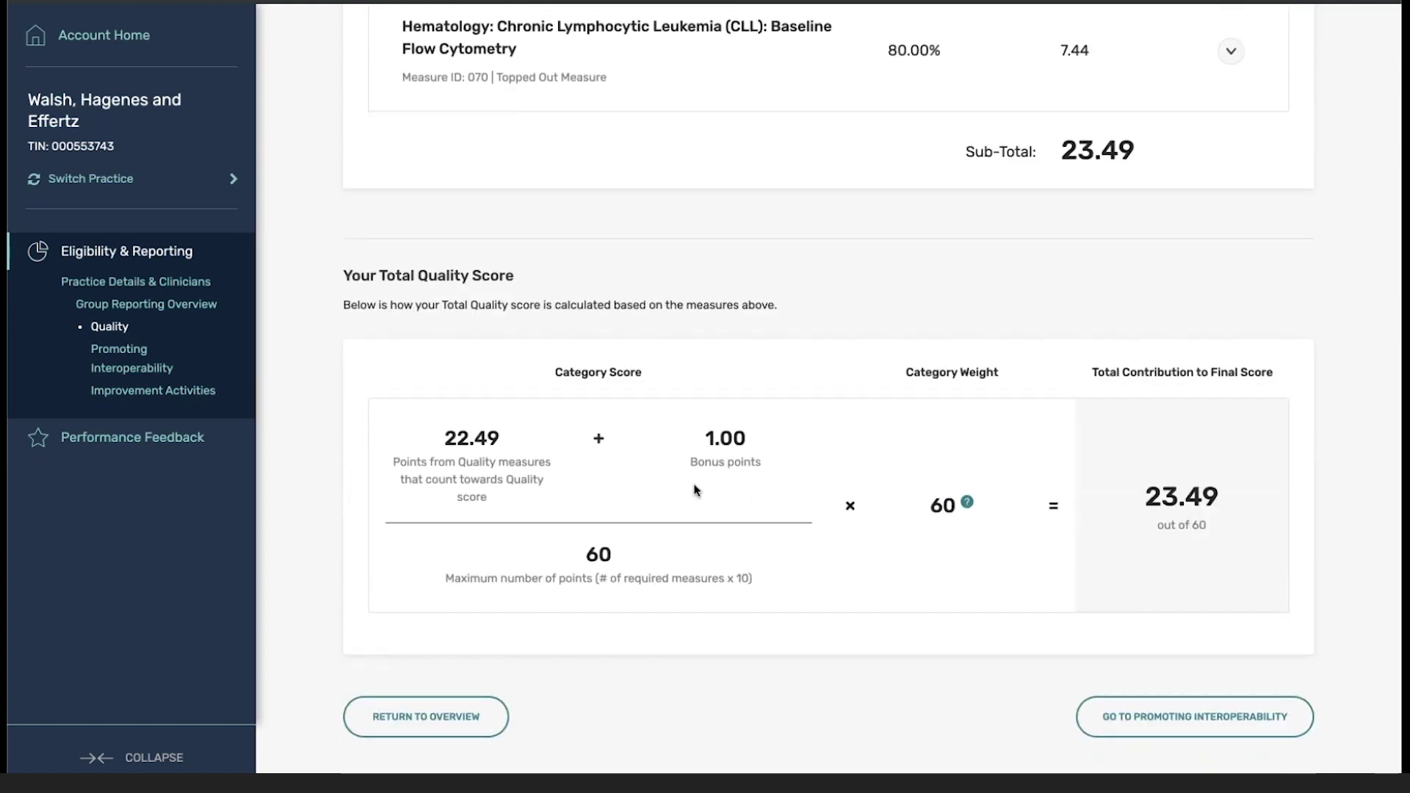